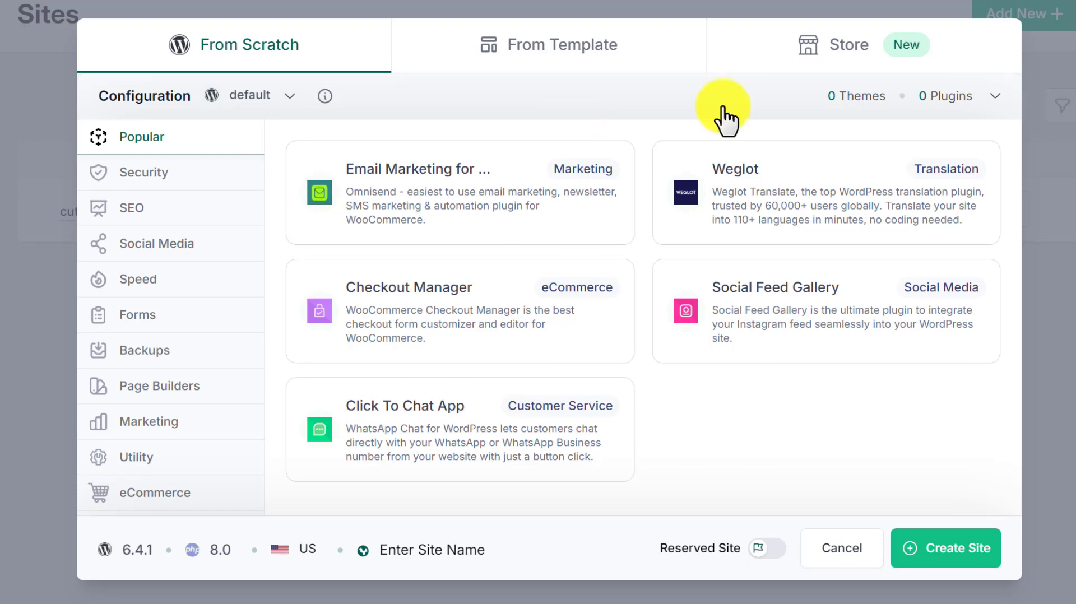
# - Create a new WordPress site from scratch and open its WordPress dashboard with Magic Login
pyautogui.click(951, 552)
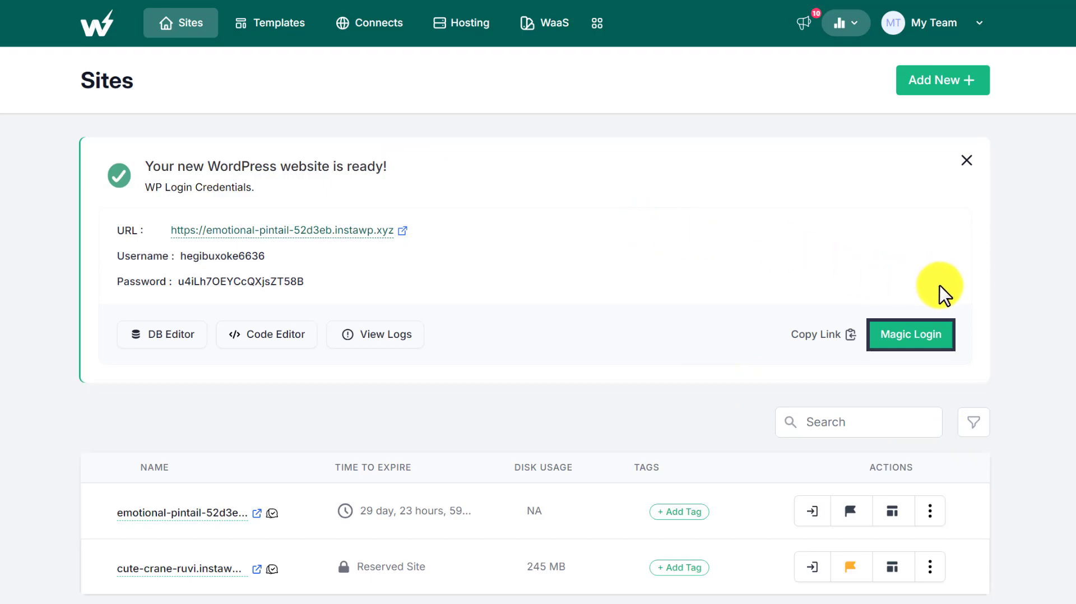
pyautogui.click(930, 335)
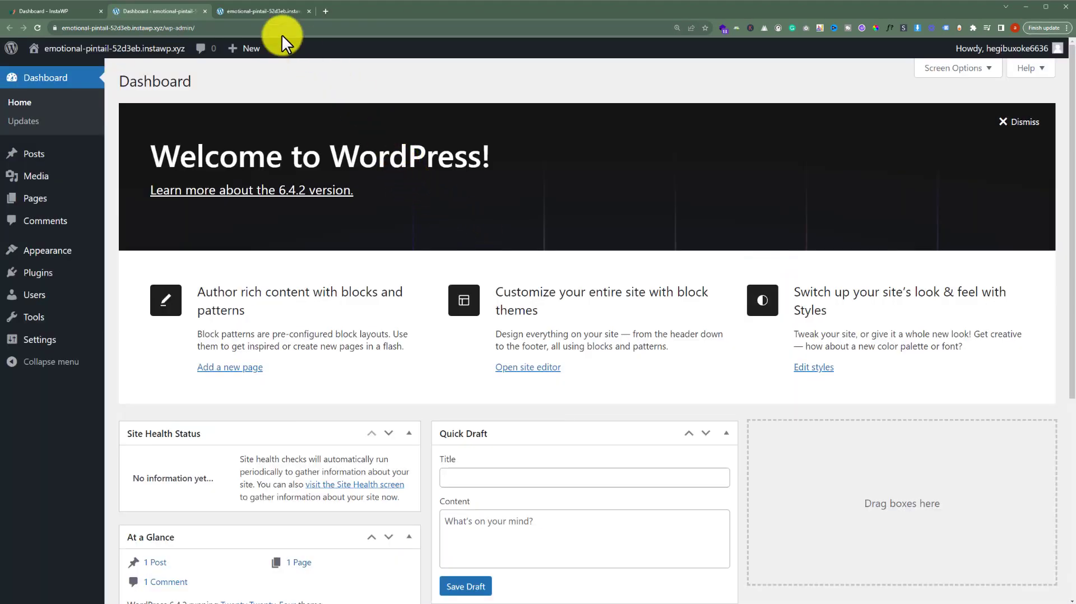
# - Browse the new site's front-end homepage
pyautogui.click(268, 15)
pyautogui.scroll(-5, 522, 237)
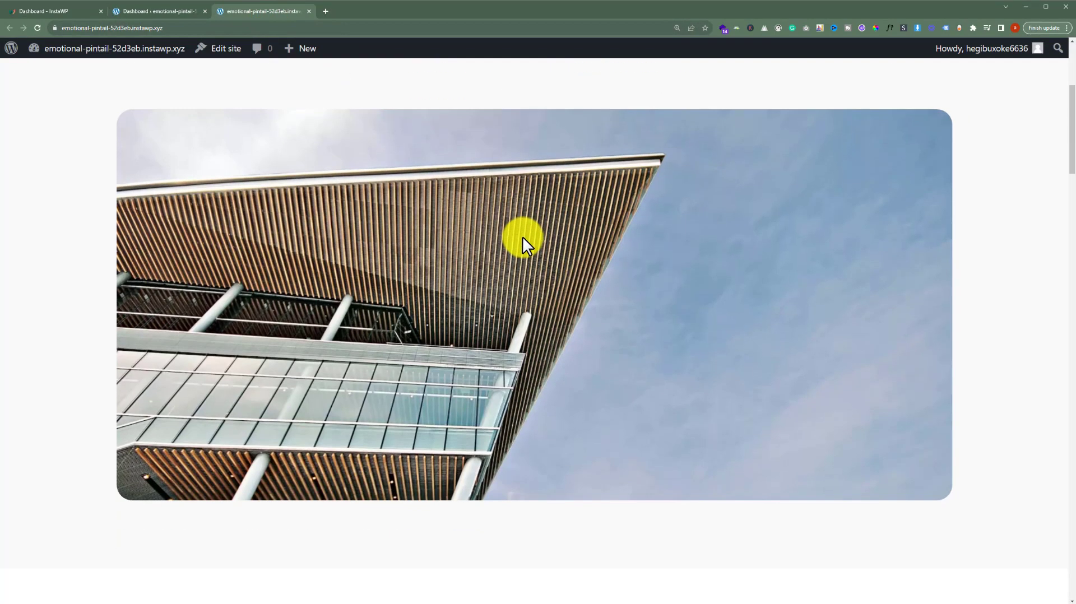
pyautogui.scroll(-15, 522, 237)
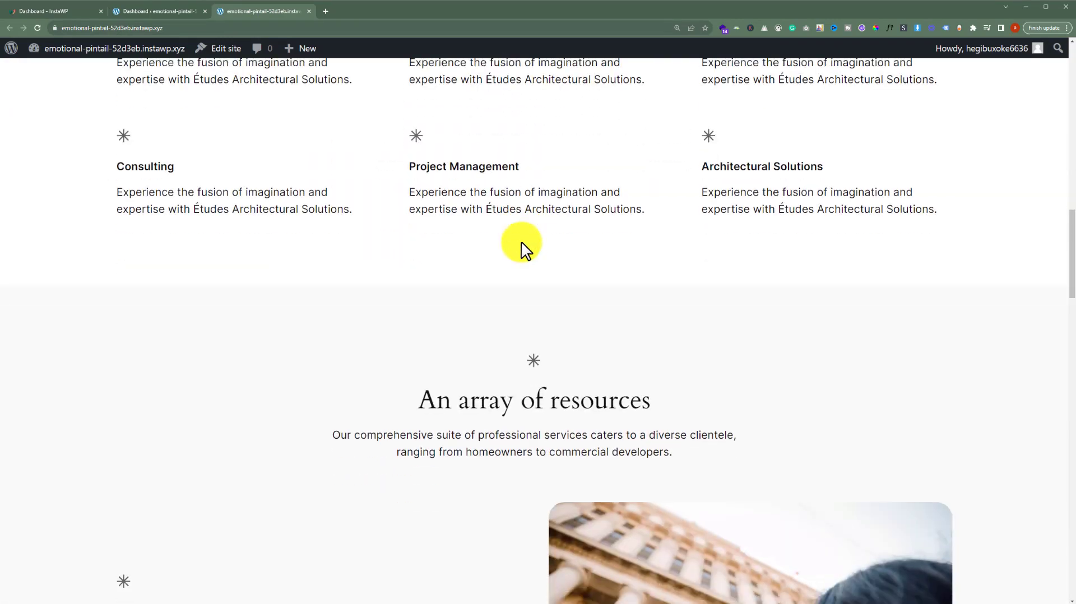
pyautogui.scroll(-5, 520, 242)
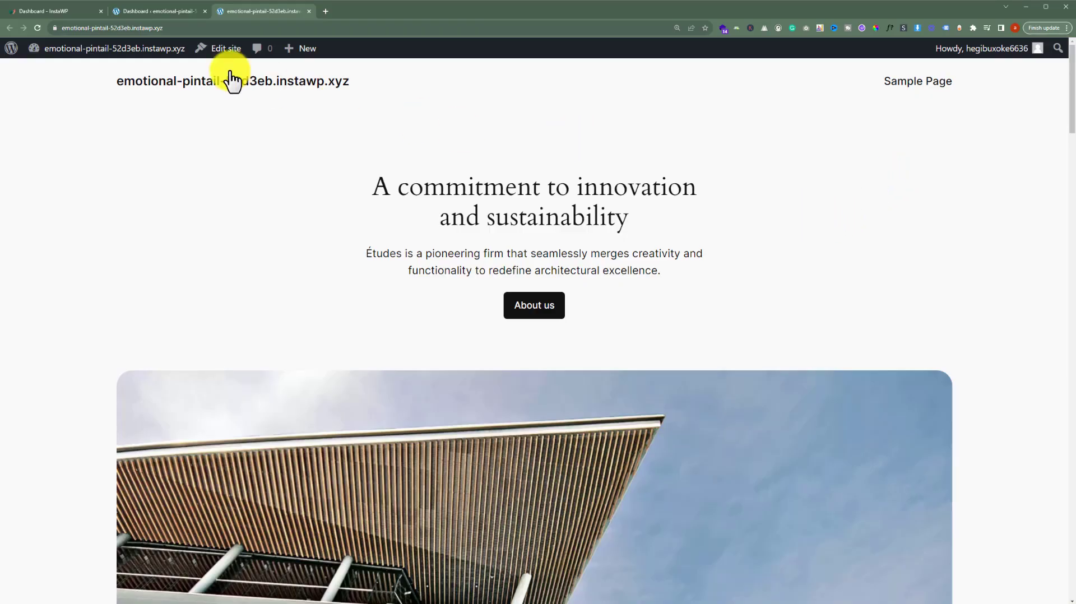
# - Return to the InstaWP sites dashboard and start adding a new site configuration
pyautogui.click(48, 10)
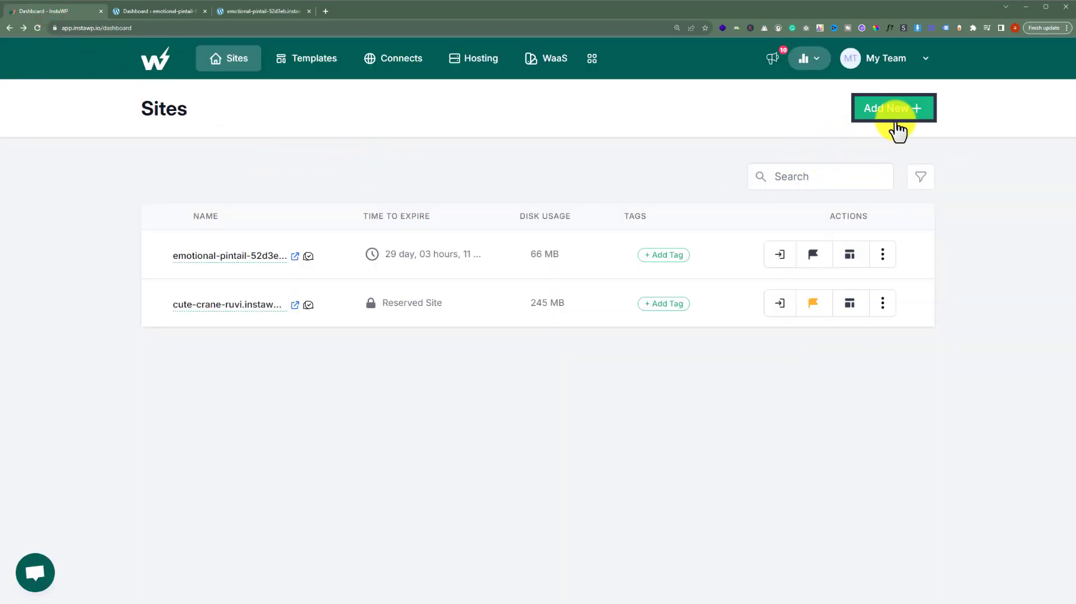
pyautogui.click(896, 113)
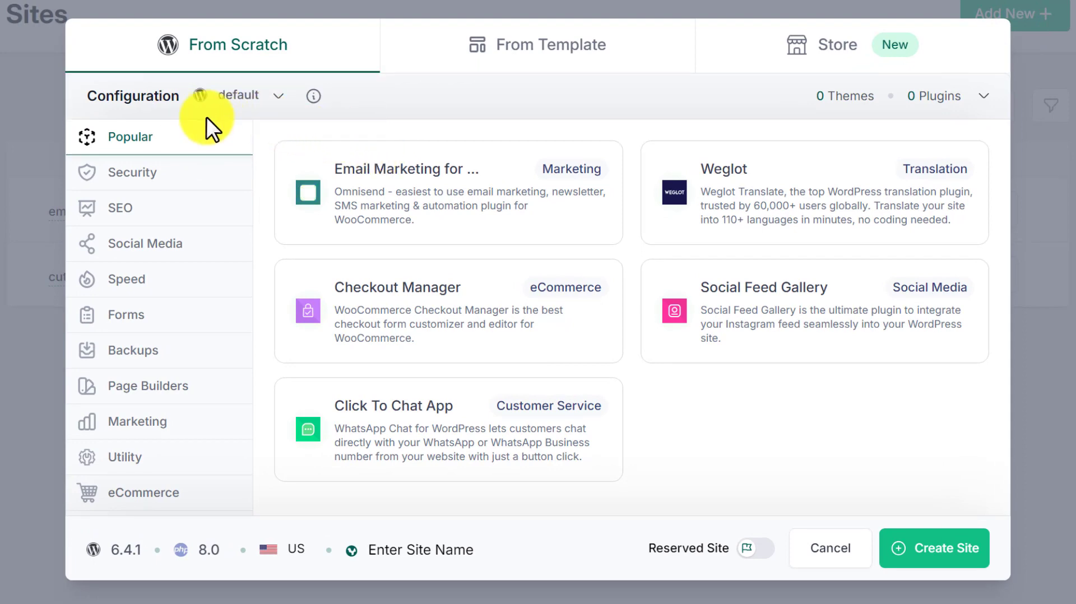
pyautogui.click(253, 100)
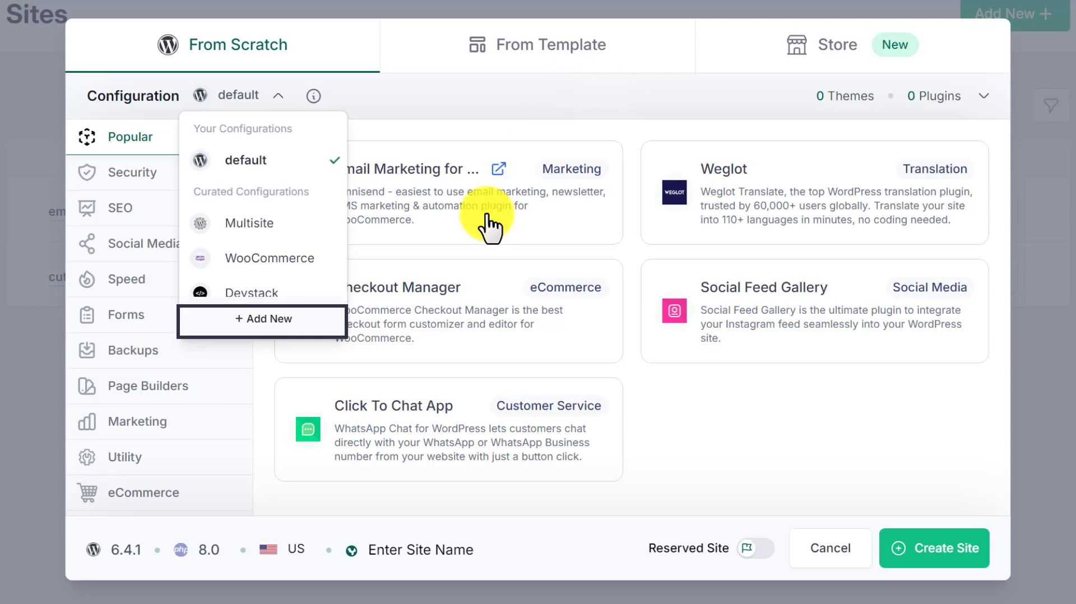
pyautogui.click(270, 319)
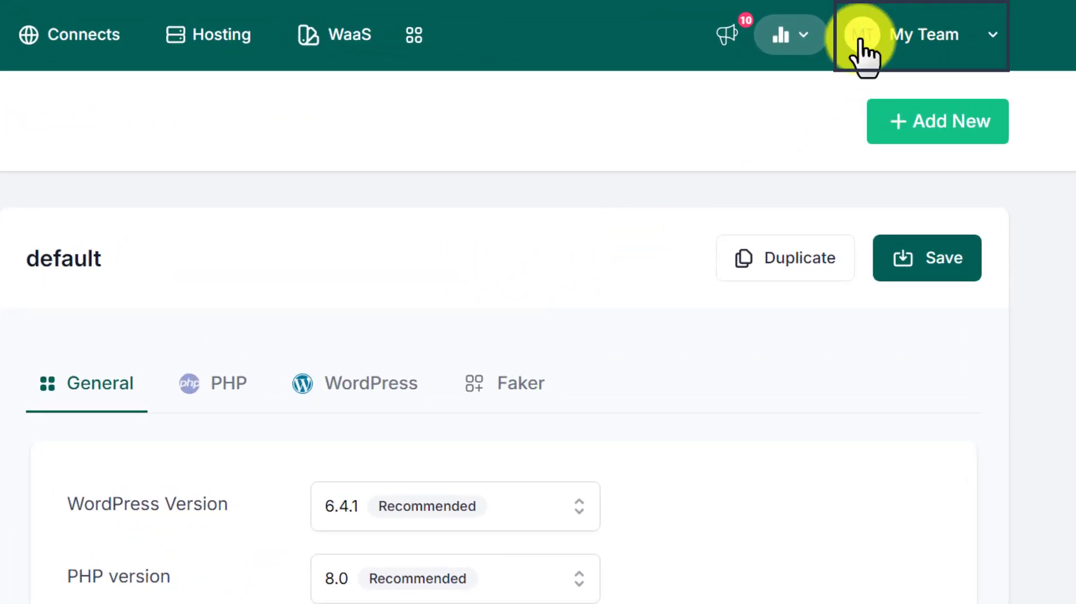
# - Add a new configuration named Test Configuration
pyautogui.click(862, 37)
pyautogui.click(819, 192)
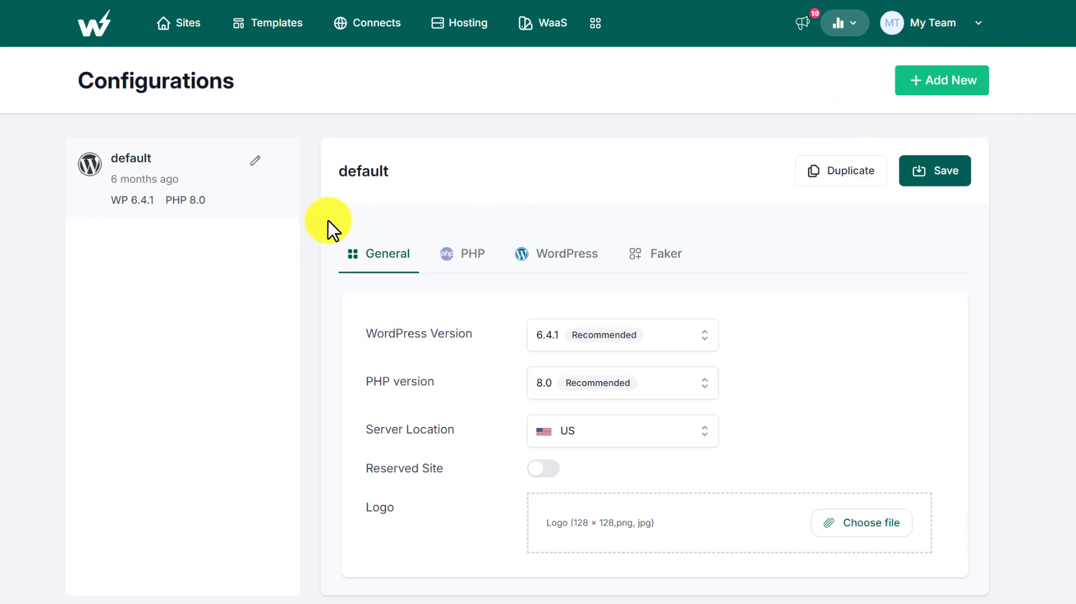
pyautogui.click(964, 81)
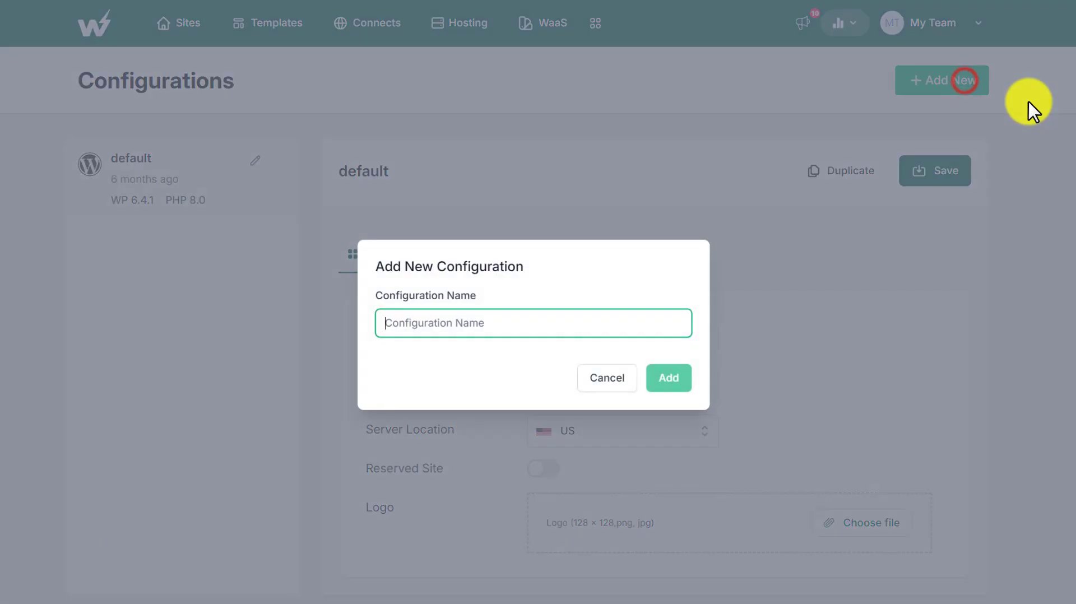
pyautogui.write('Test Configuration')
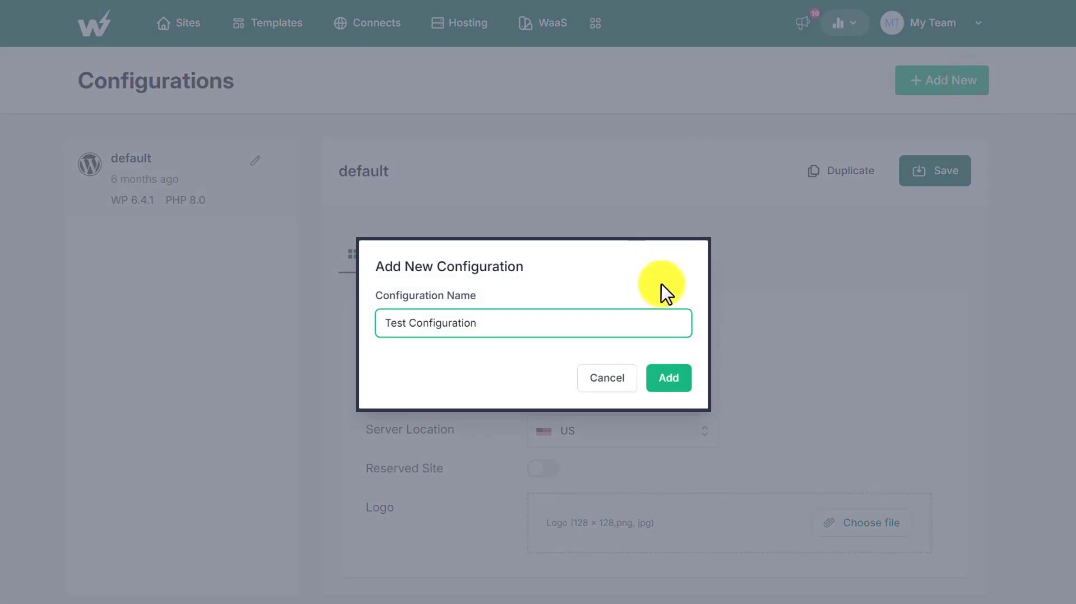
pyautogui.click(677, 378)
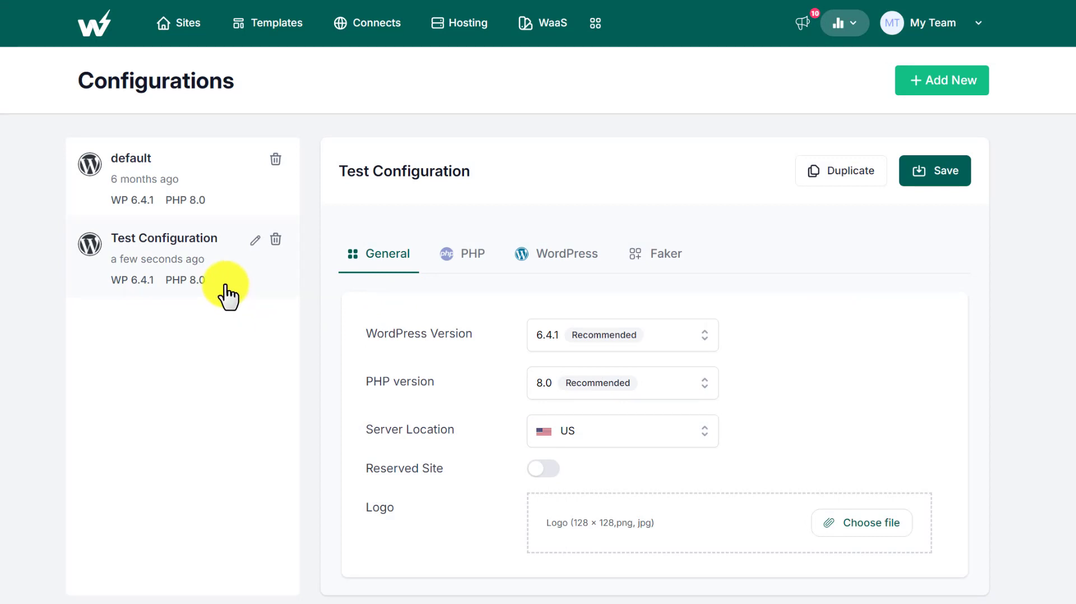
# - Browse the available WordPress and PHP versions in the configuration's general settings
pyautogui.click(379, 258)
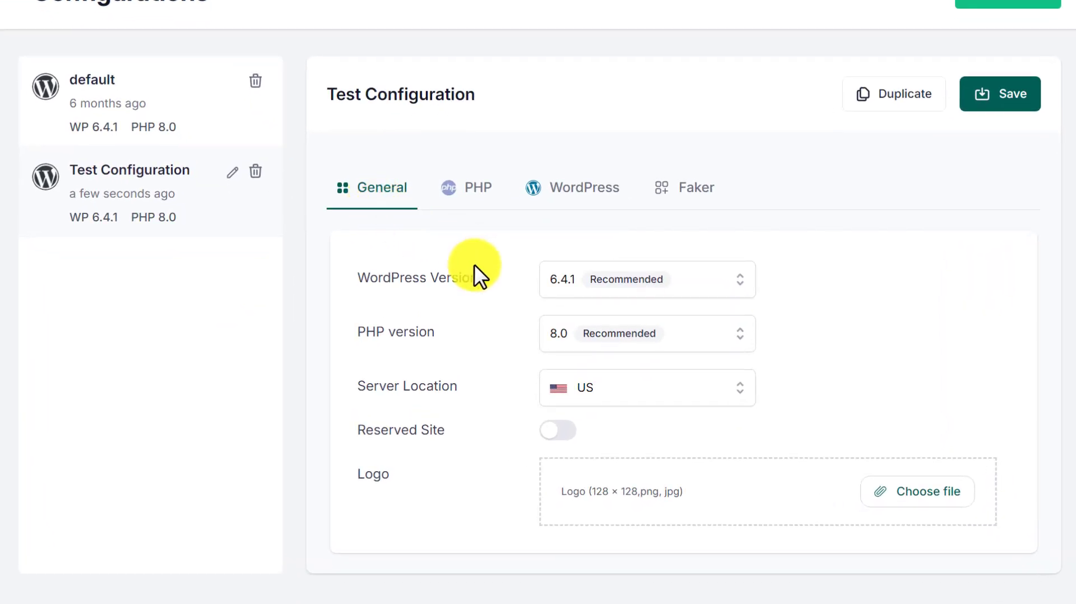
pyautogui.click(575, 276)
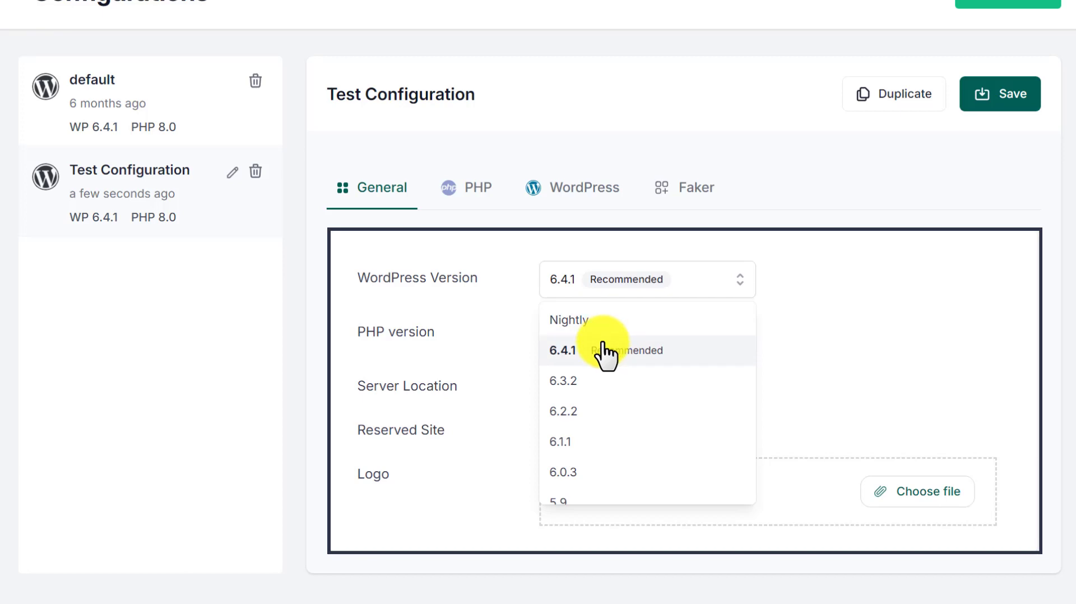
pyautogui.scroll(-7, 603, 359)
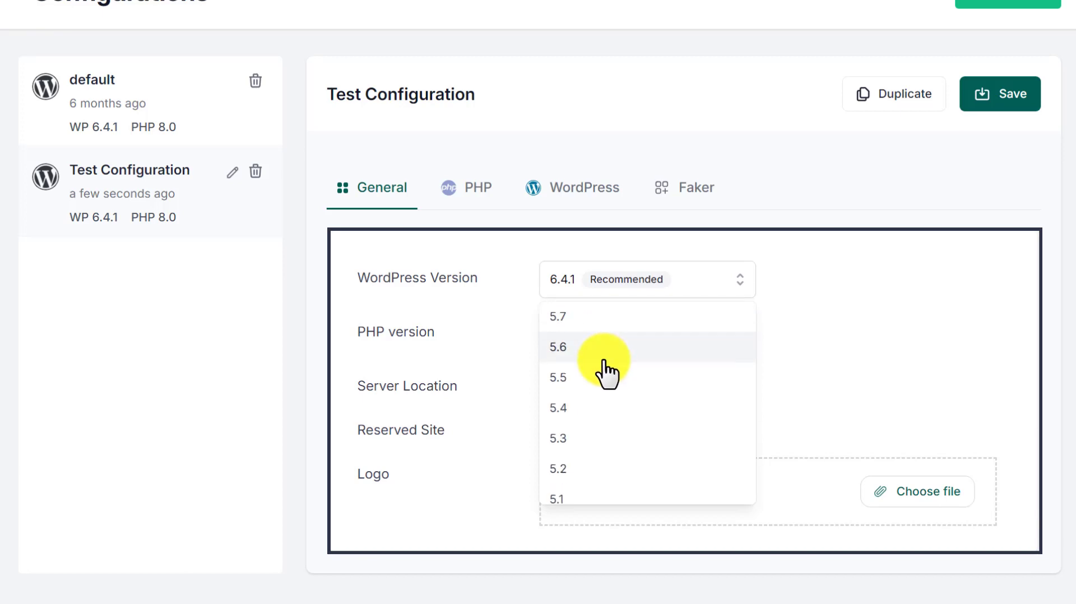
pyautogui.click(597, 365)
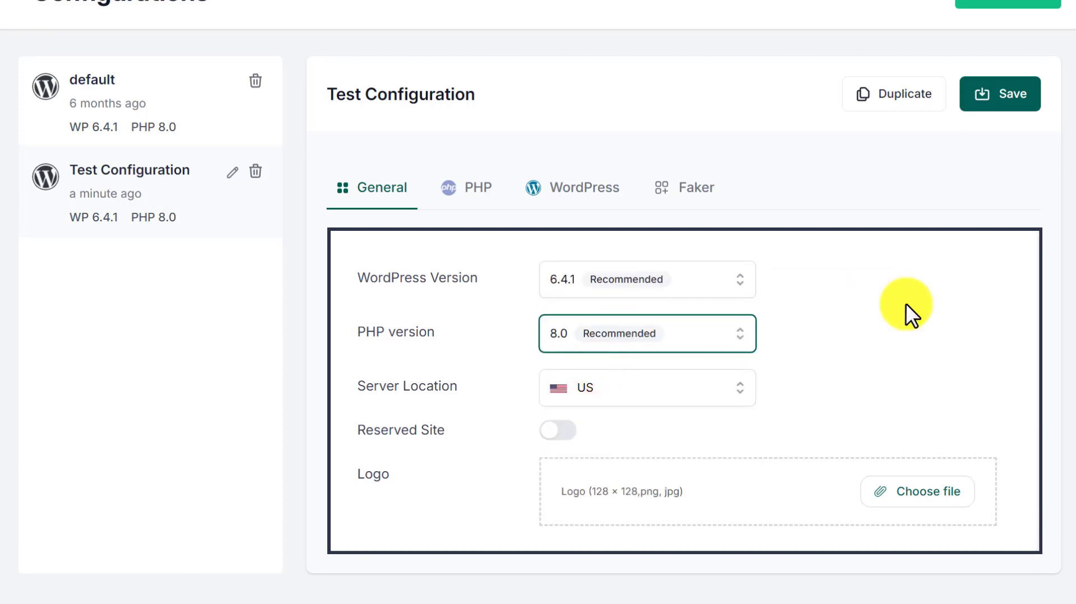
pyautogui.click(710, 335)
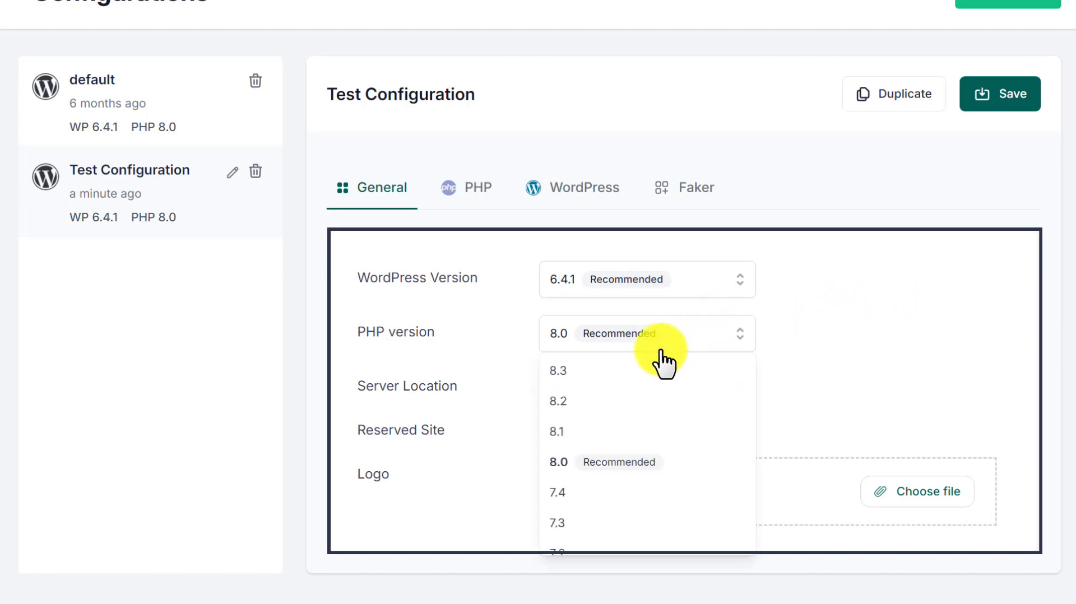
pyautogui.scroll(-1, 643, 439)
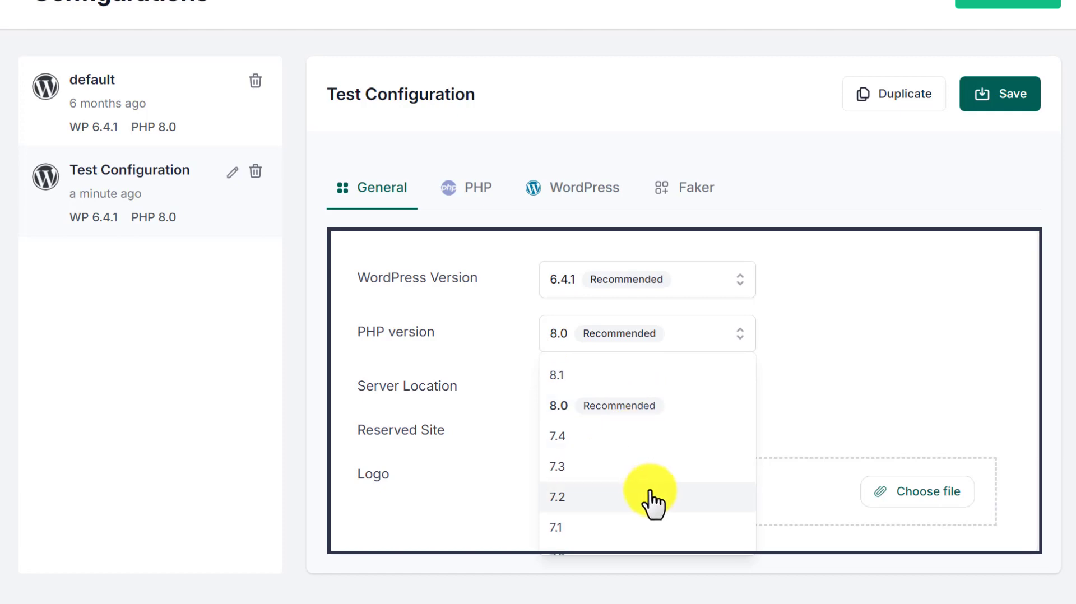
pyautogui.click(647, 411)
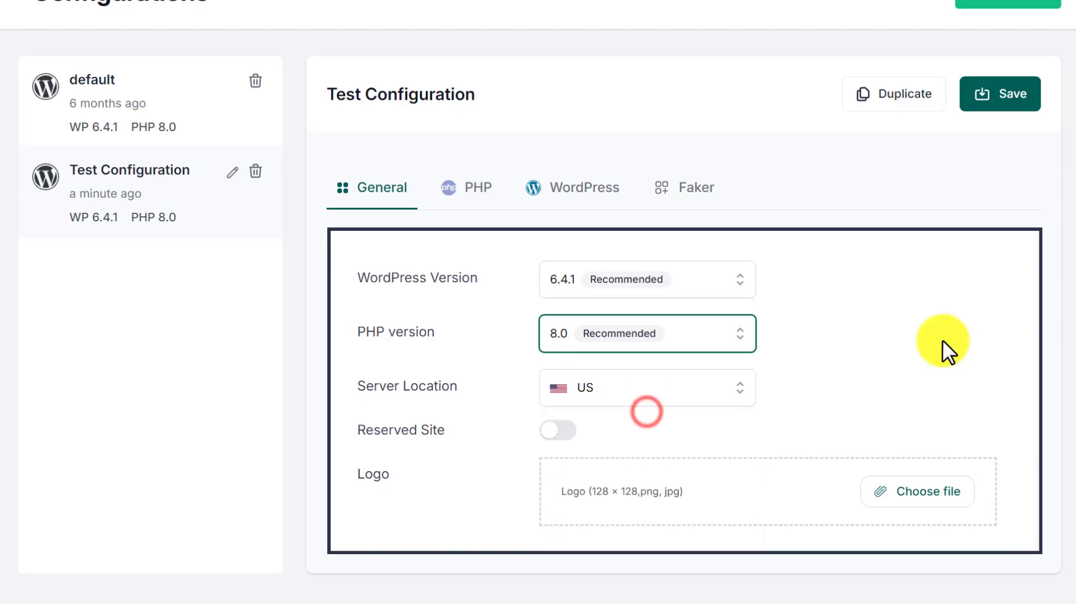
# - Select US as the server location and enable Reserved Site
pyautogui.click(708, 390)
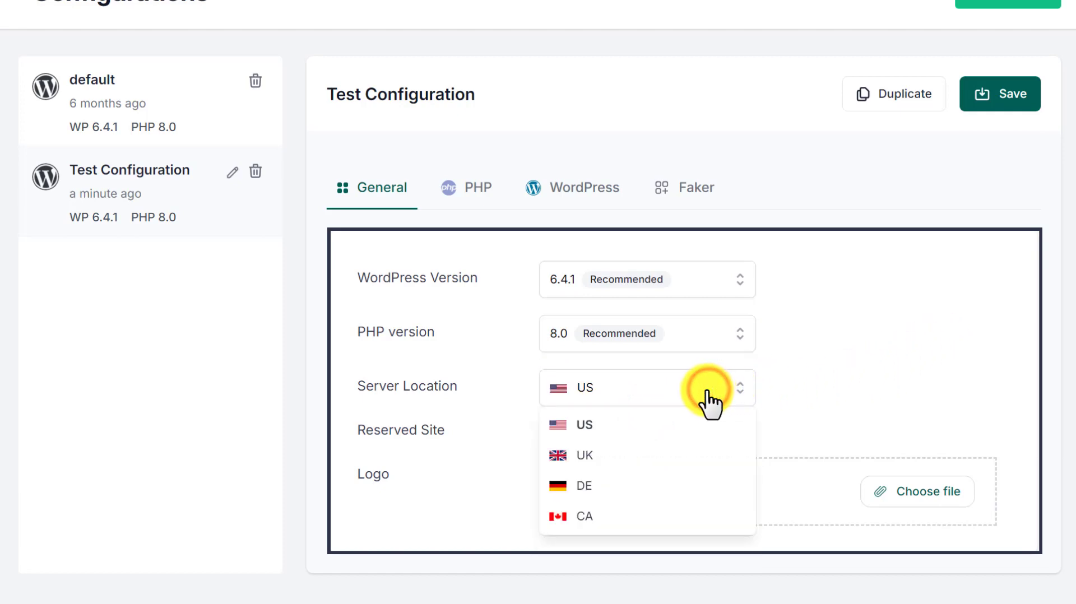
pyautogui.click(695, 425)
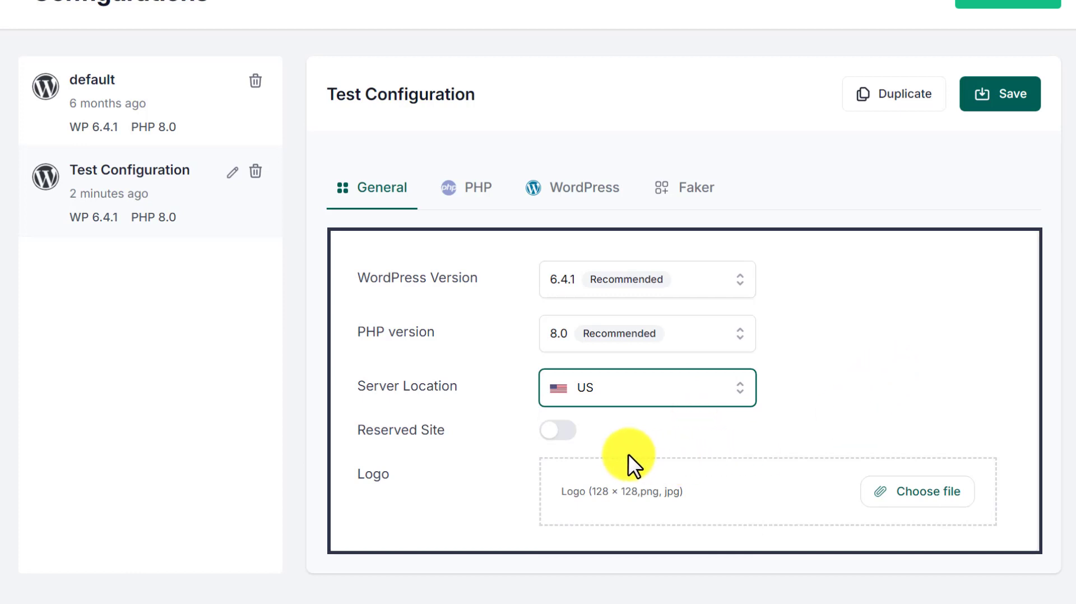
pyautogui.click(566, 431)
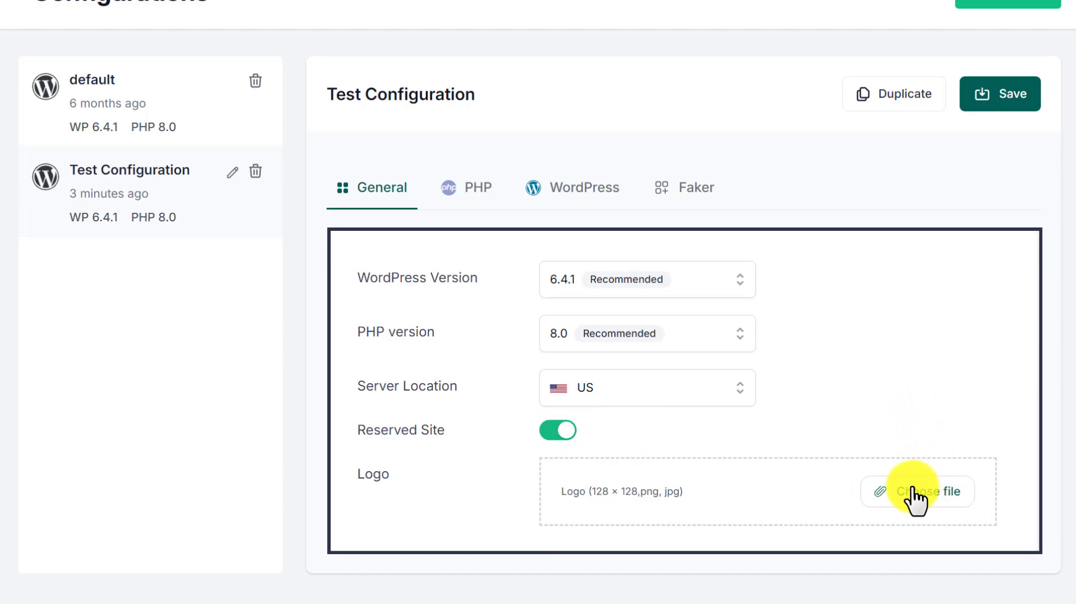
# - Review the configuration's PHP limits and WordPress defaults, multisite and pre-install options
pyautogui.click(450, 192)
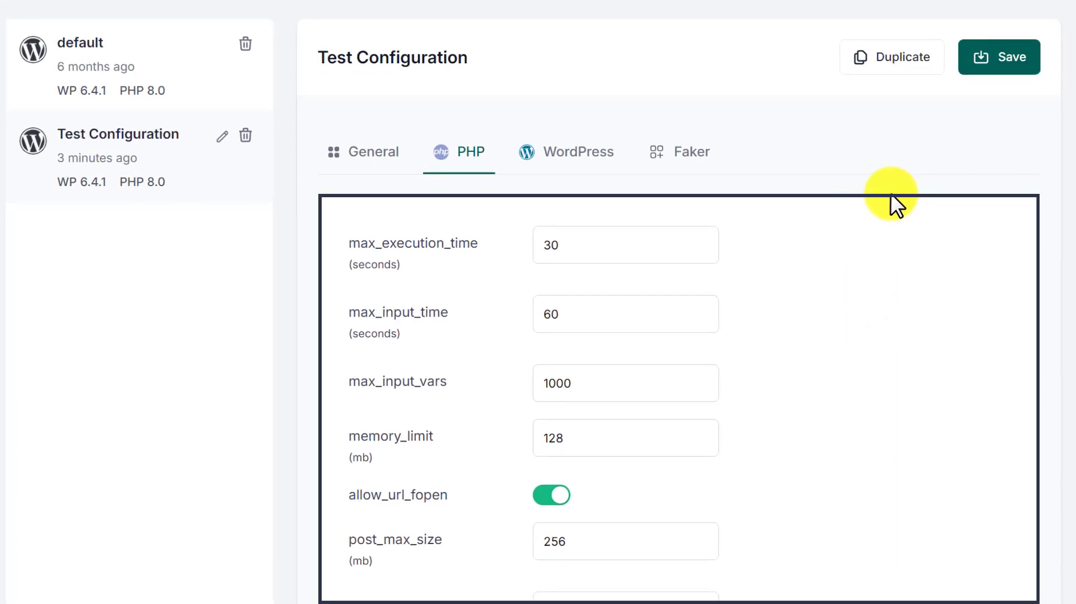
pyautogui.scroll(-5, 888, 194)
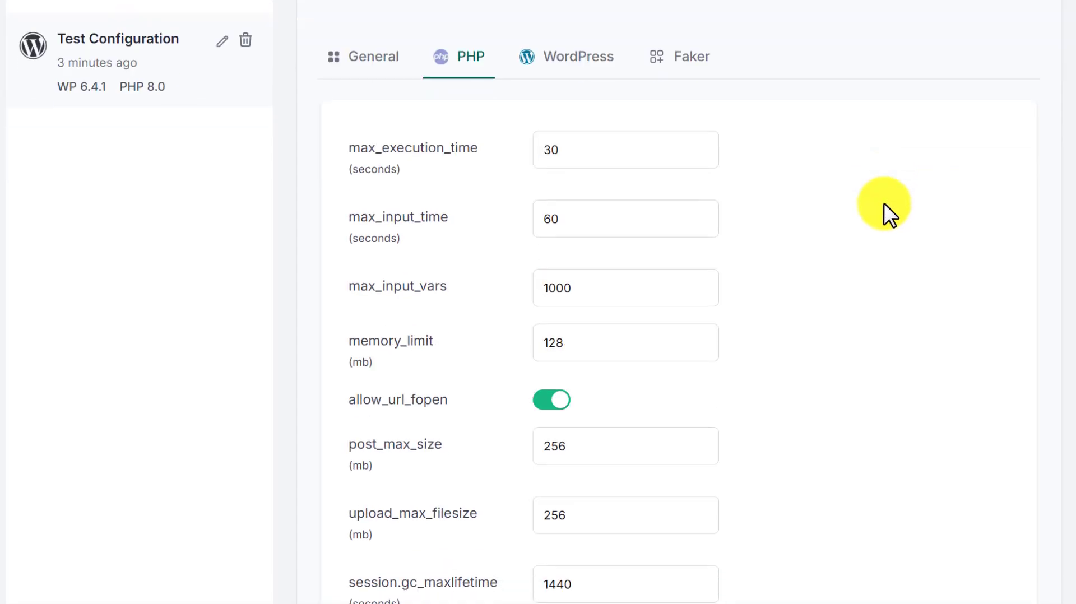
pyautogui.scroll(6, 883, 203)
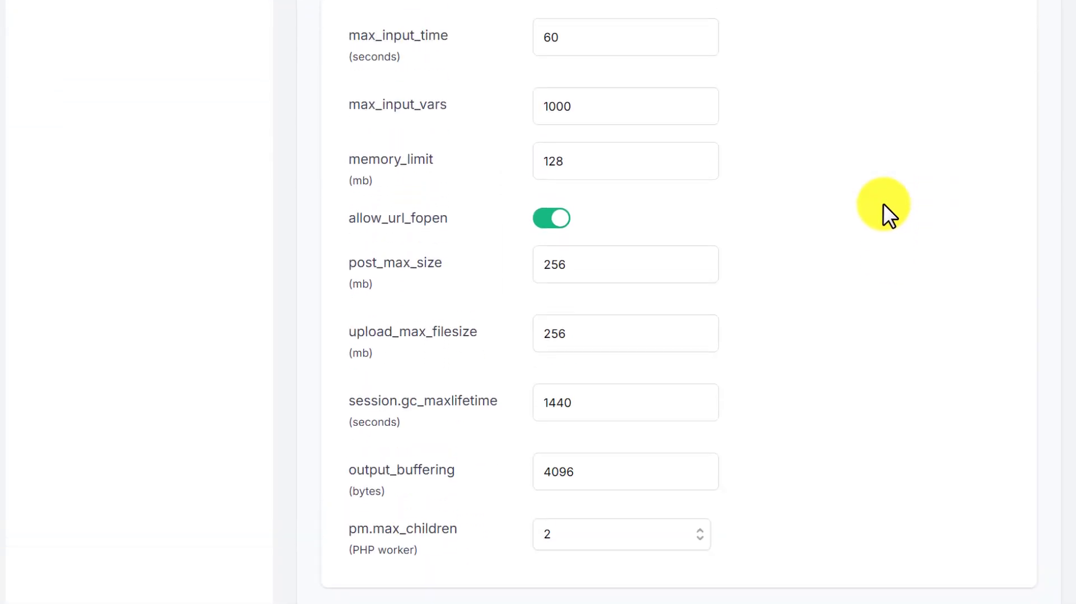
pyautogui.click(575, 146)
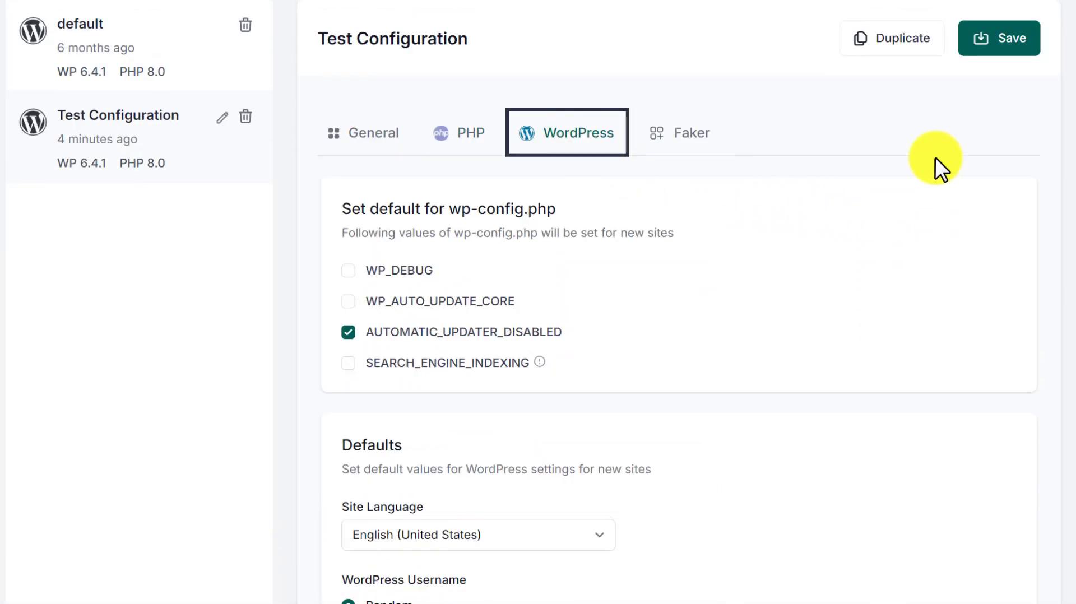
pyautogui.scroll(1, 935, 157)
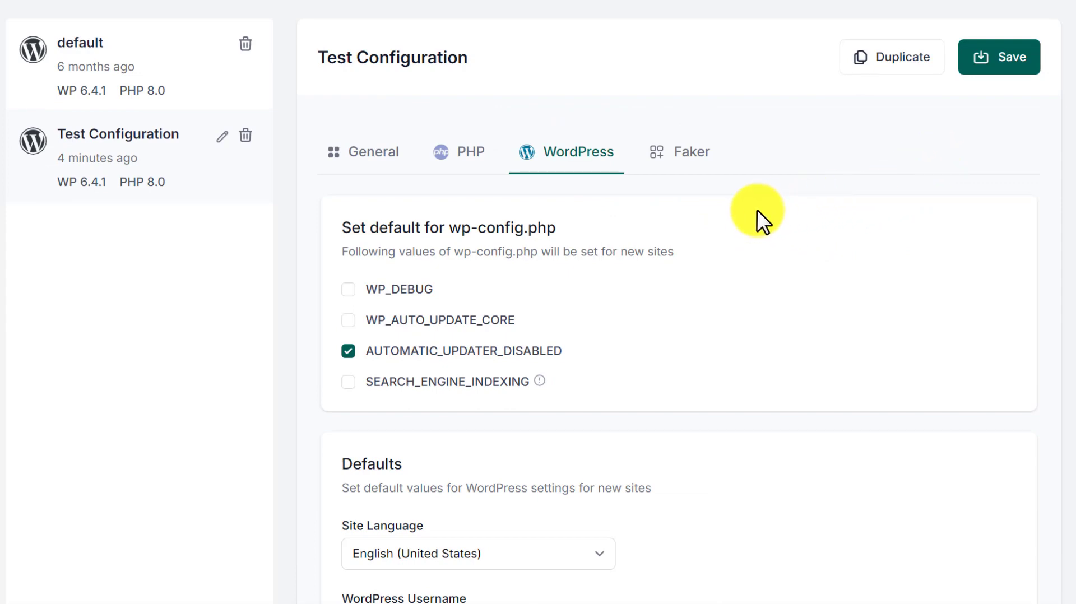
pyautogui.scroll(-4, 535, 235)
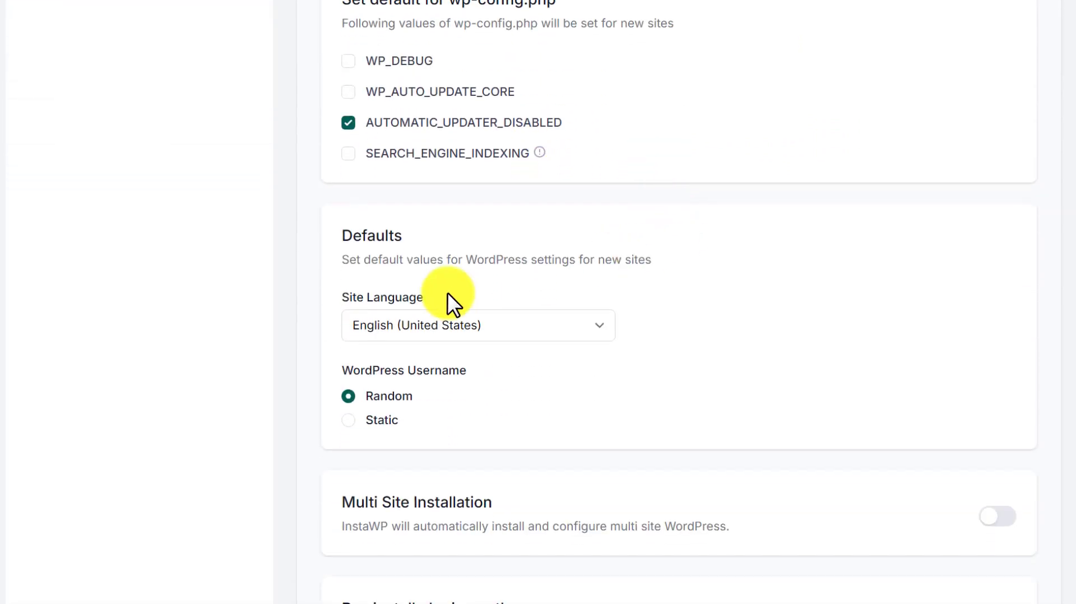
pyautogui.scroll(-4, 470, 369)
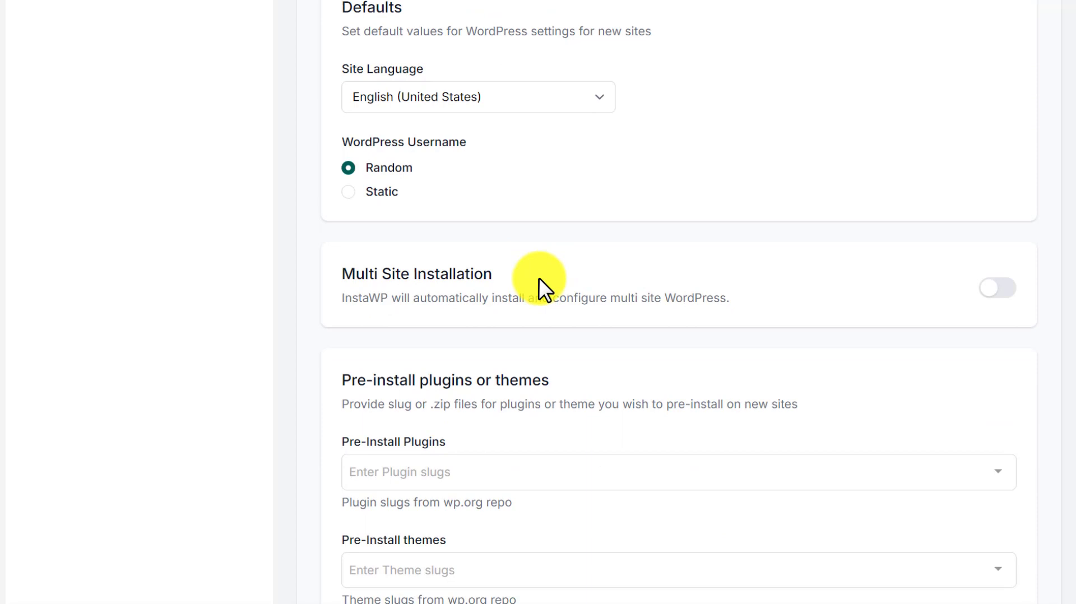
pyautogui.scroll(-2, 539, 278)
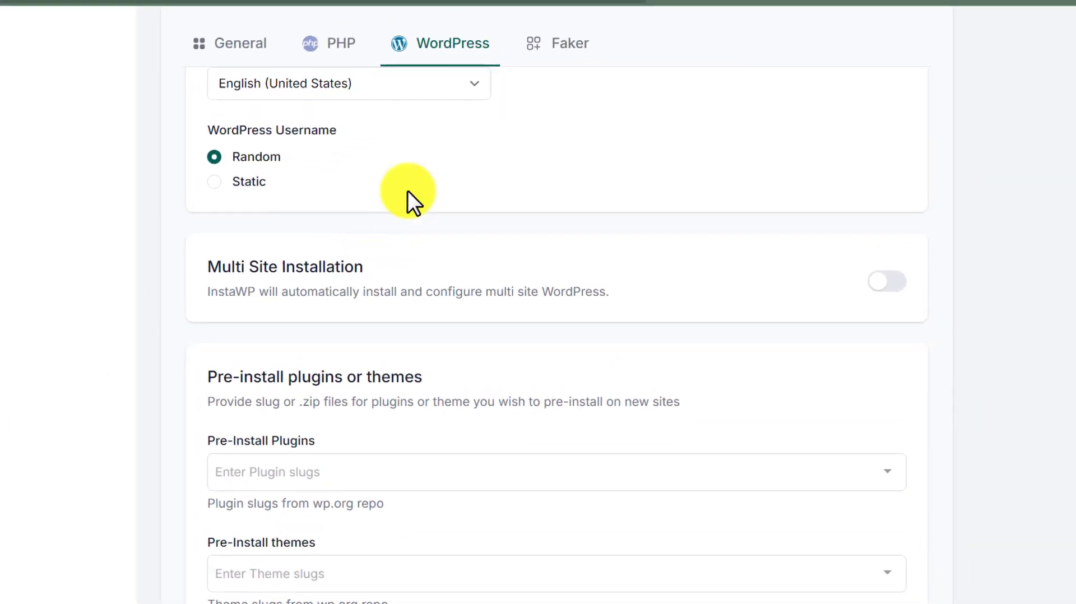
# - Enable Core Faker in the configuration's Faker settings
pyautogui.click(558, 49)
pyautogui.scroll(5, 896, 223)
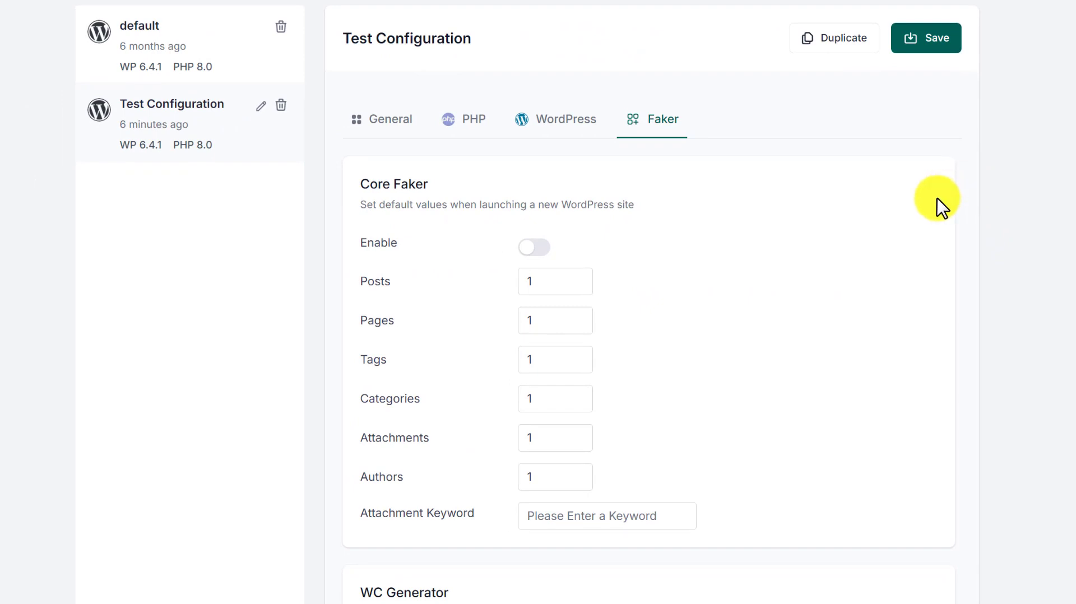
pyautogui.click(534, 248)
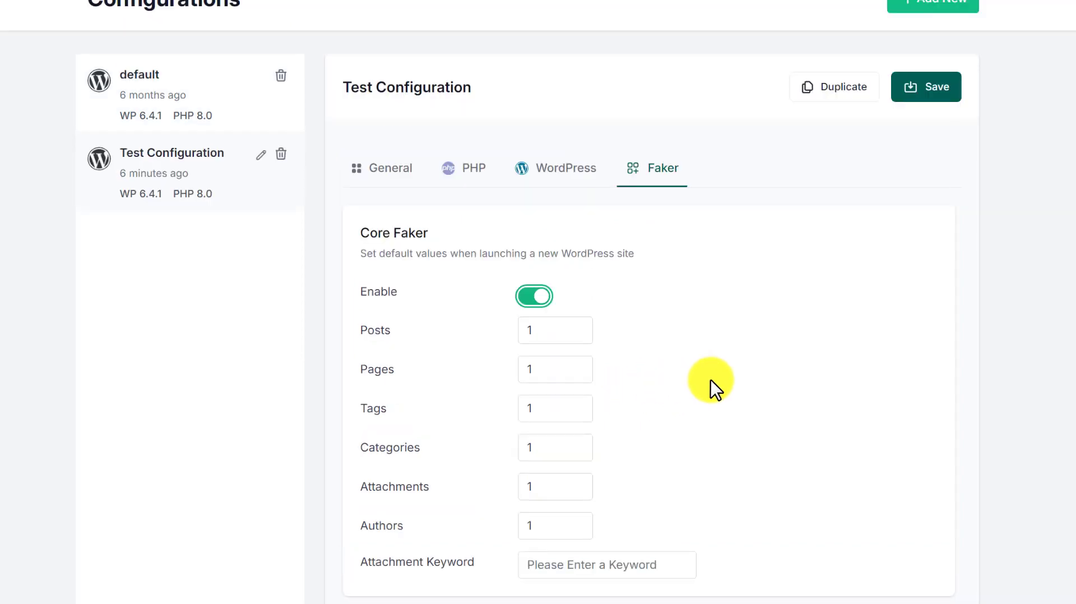
# - Examine the Faker options, including the WC Generator section
pyautogui.scroll(-2, 649, 252)
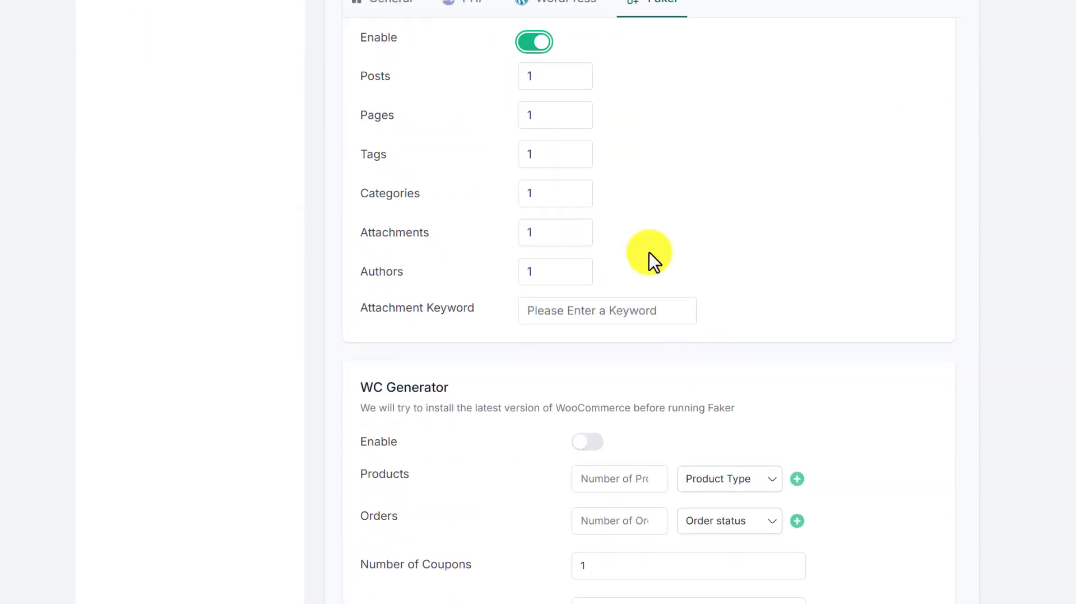
pyautogui.scroll(-1, 650, 253)
pyautogui.scroll(-2, 649, 252)
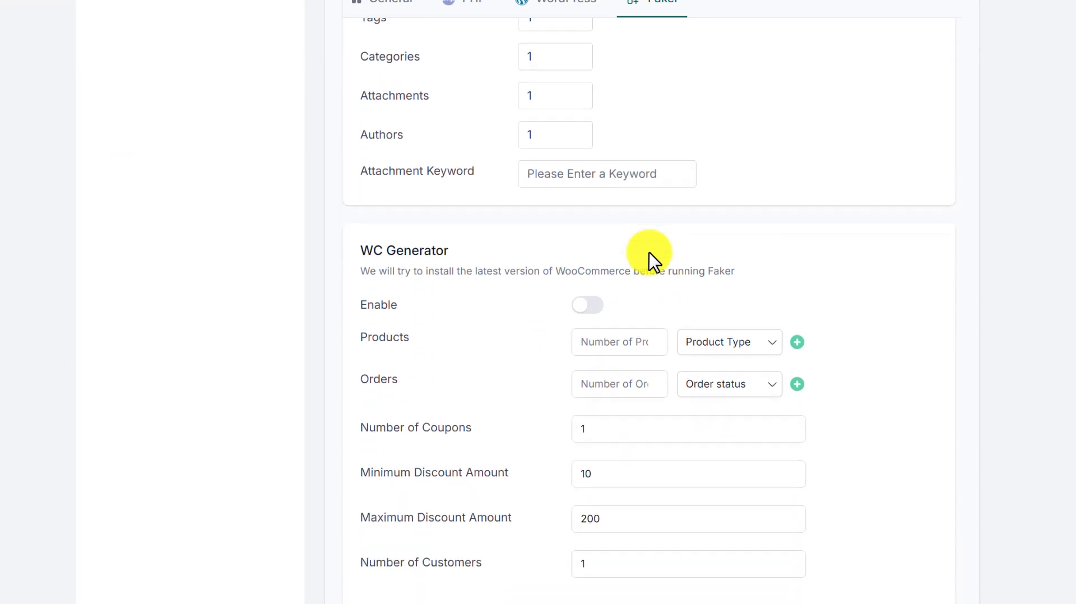
pyautogui.scroll(10, 506, 287)
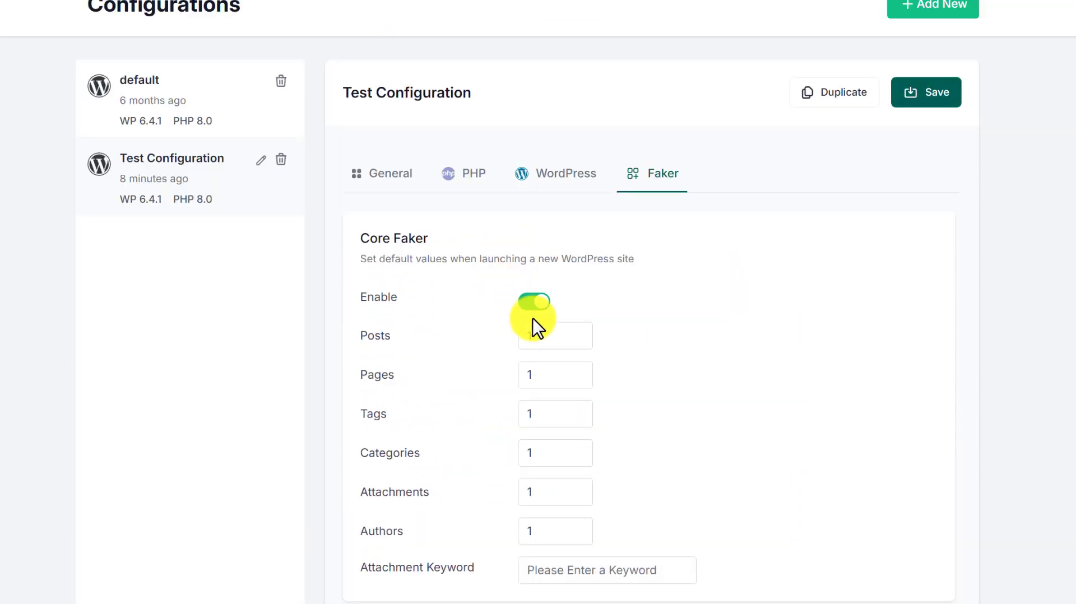
# - Save the Test Configuration settings
pyautogui.click(943, 103)
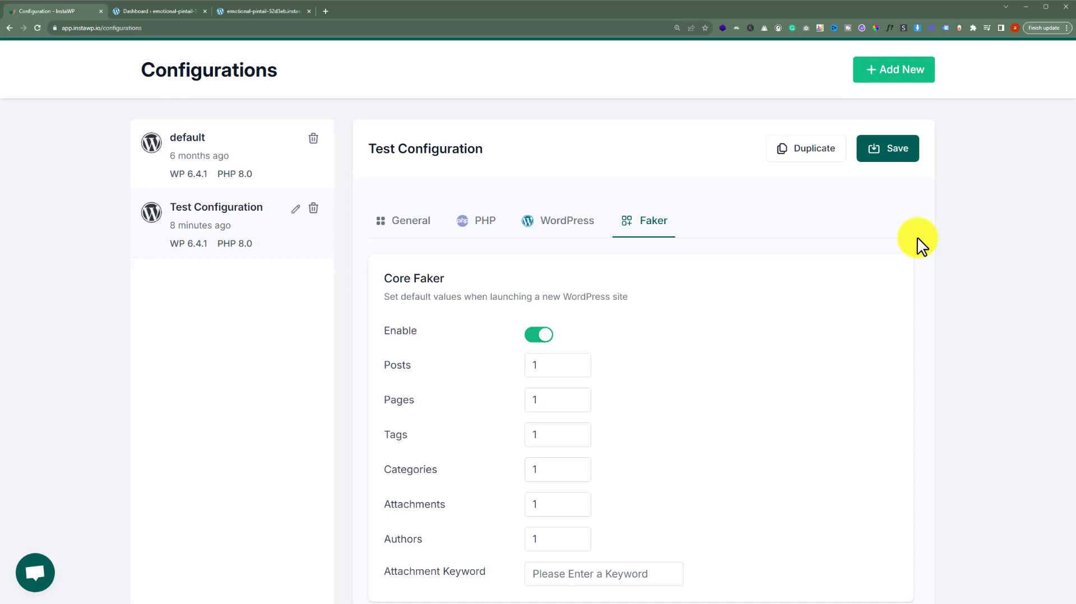
pyautogui.scroll(1, 375, 137)
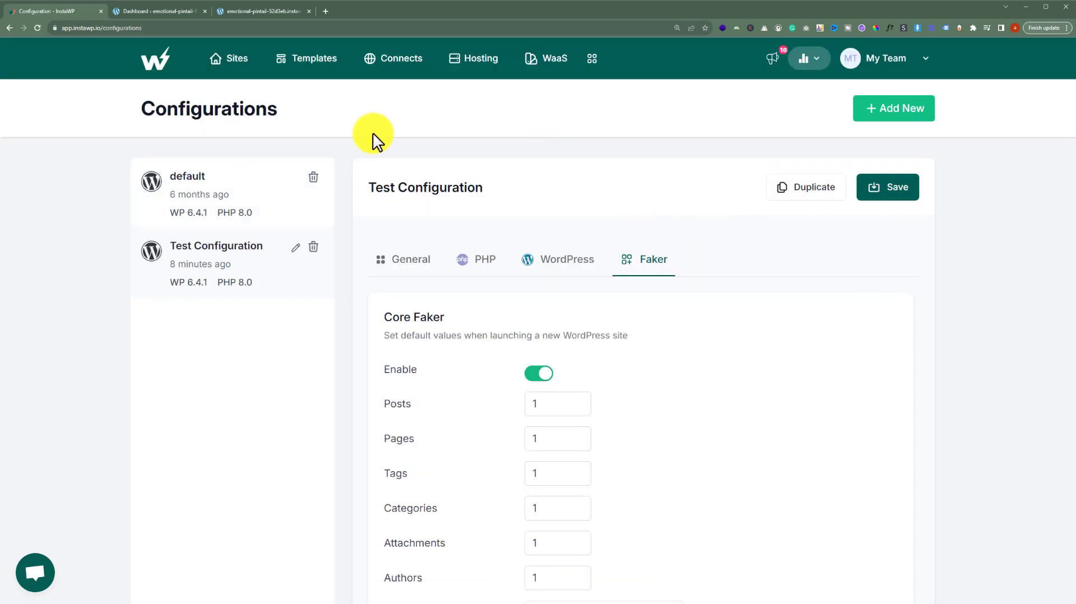
# - Create a new site from scratch using the Test Configuration configuration
pyautogui.click(227, 66)
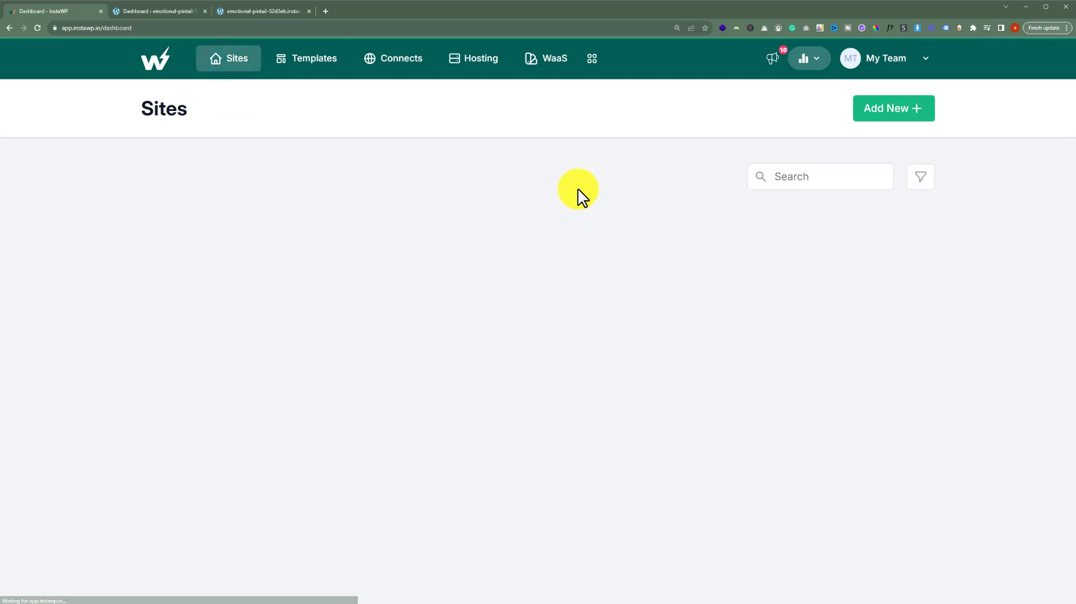
pyautogui.click(918, 113)
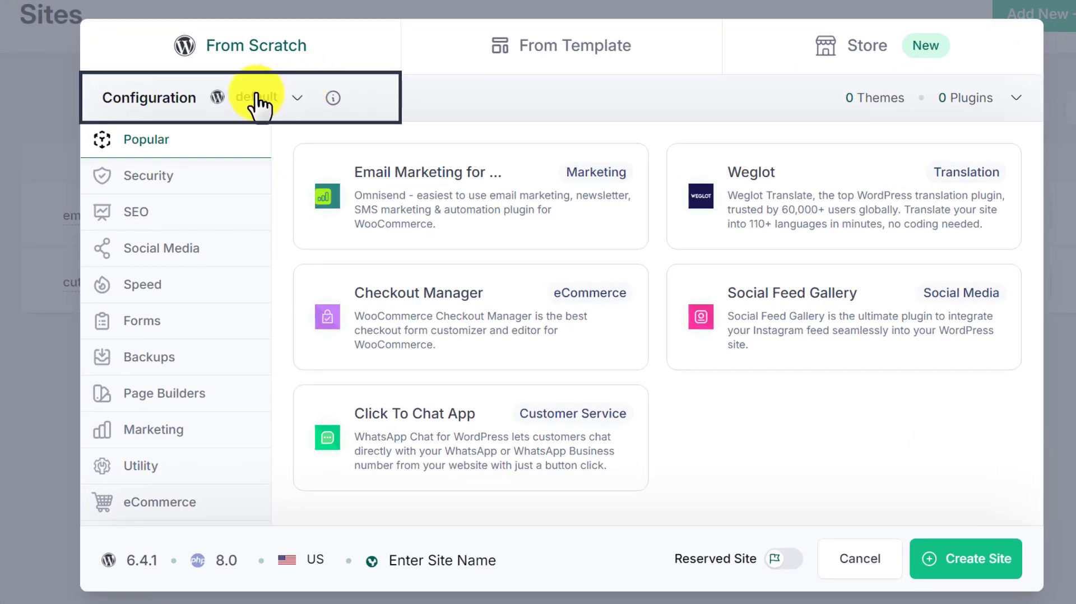
pyautogui.click(316, 170)
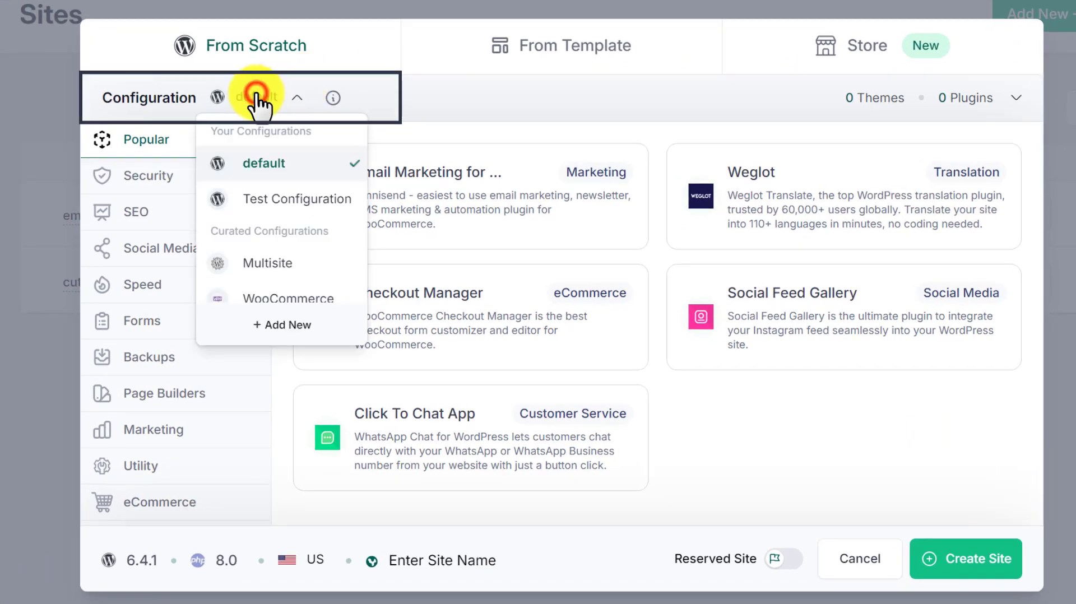
pyautogui.click(269, 200)
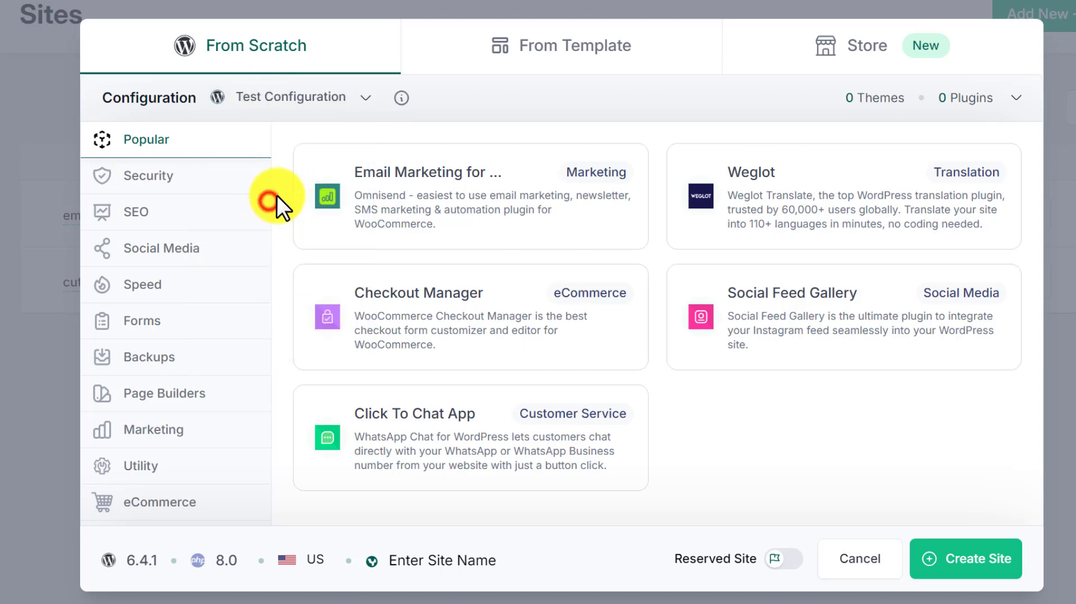
pyautogui.click(973, 561)
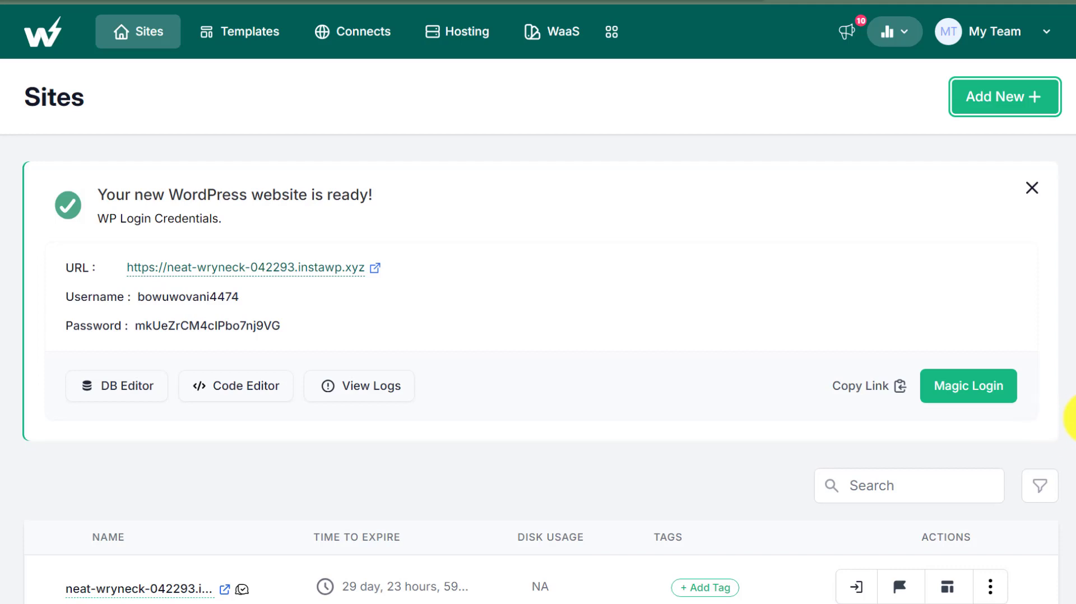
# - View the templates offered in the new site dialog's From Template section, and cancel the dialog
pyautogui.click(981, 395)
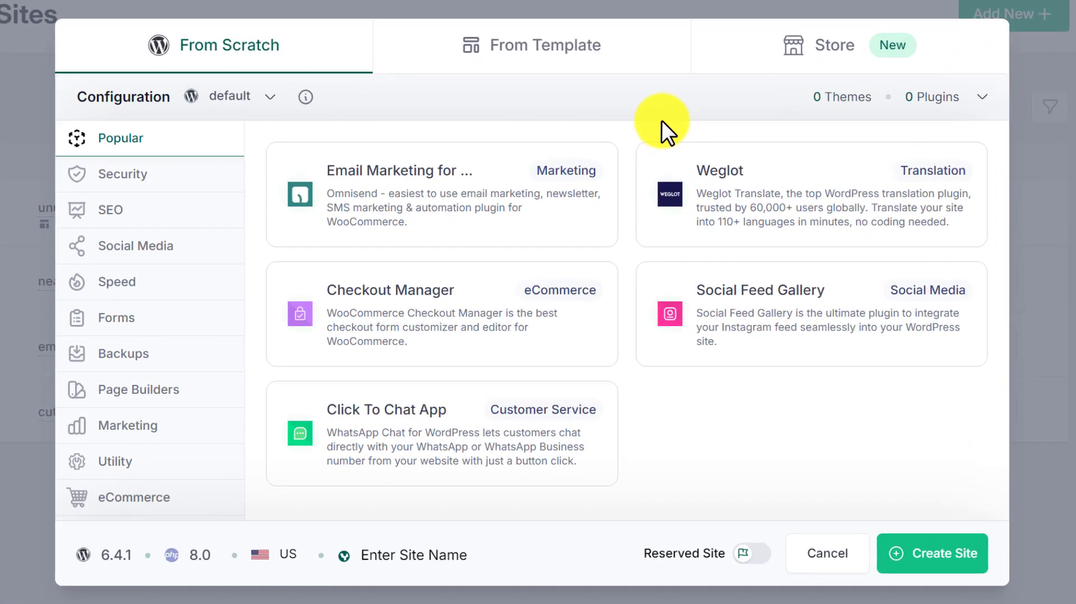
pyautogui.click(578, 46)
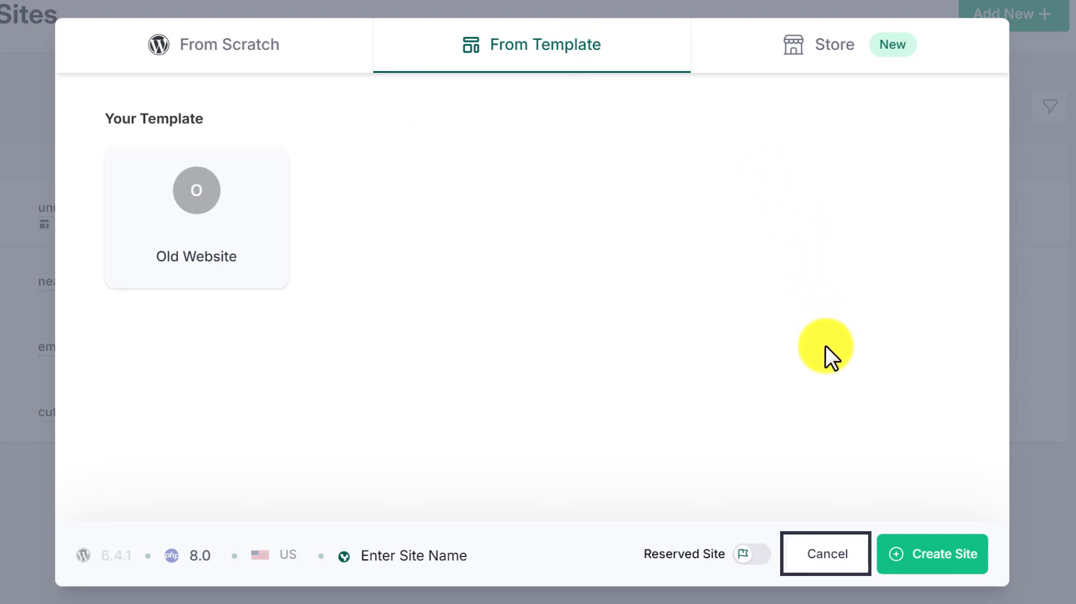
pyautogui.click(846, 565)
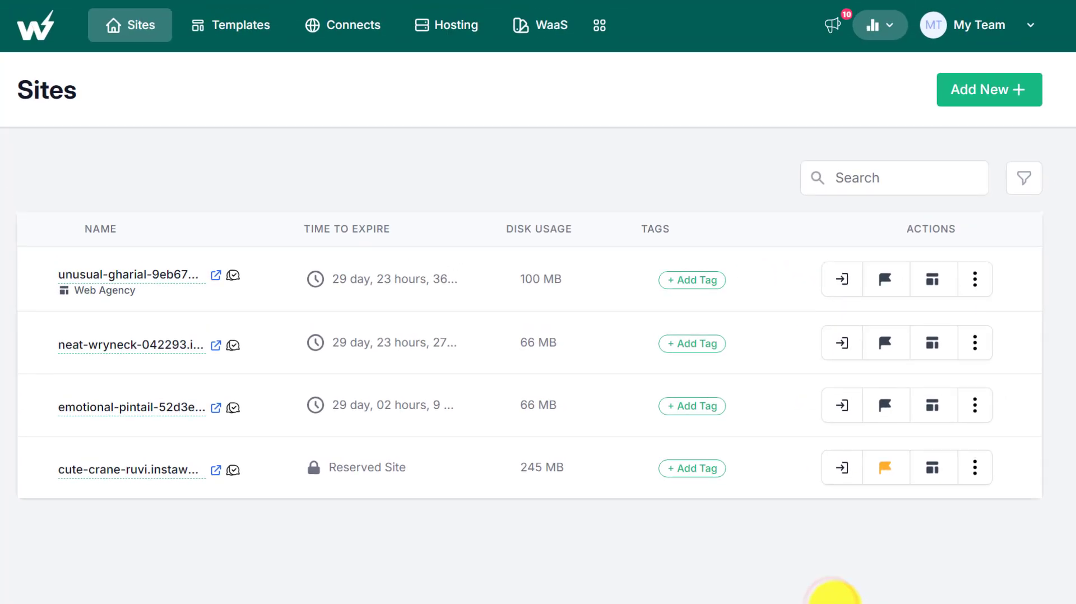
pyautogui.click(946, 239)
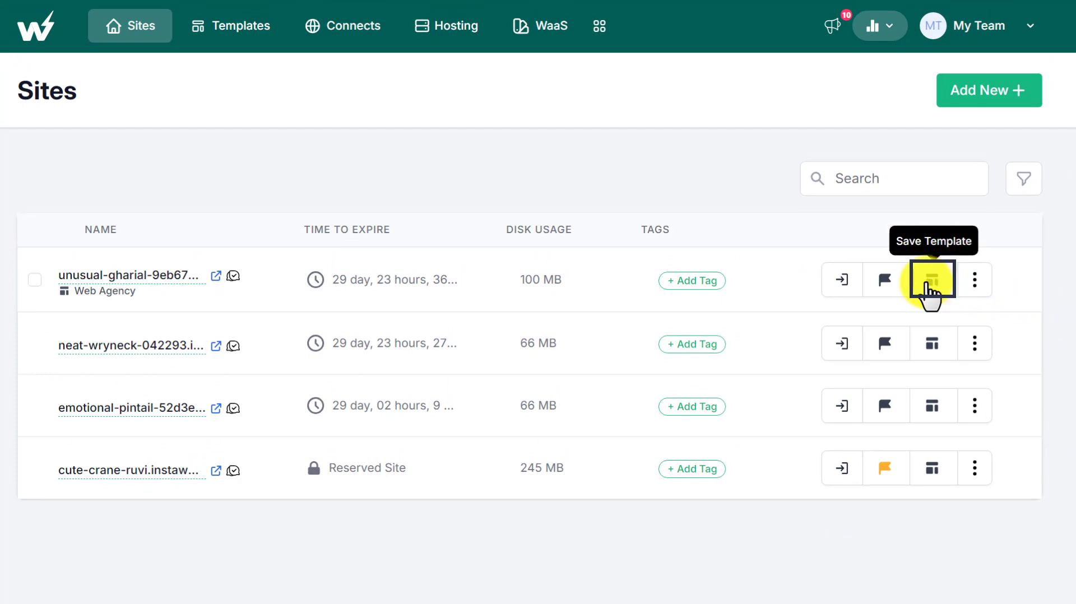
pyautogui.click(927, 283)
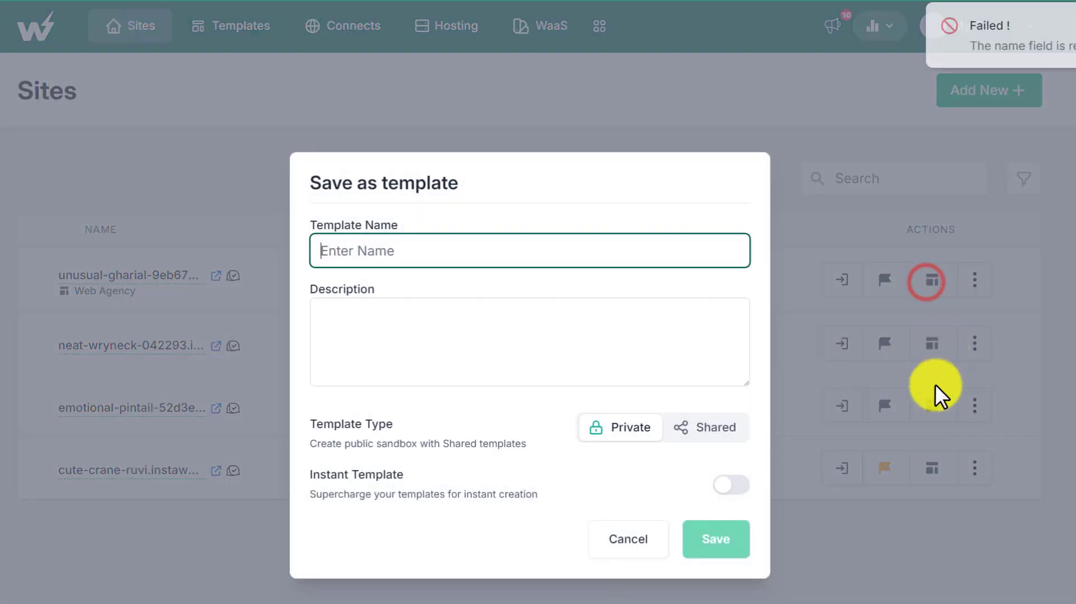
pyautogui.click(644, 546)
# - Start a new template in Templates, choosing the unusual-gharial site as its source
pyautogui.click(238, 27)
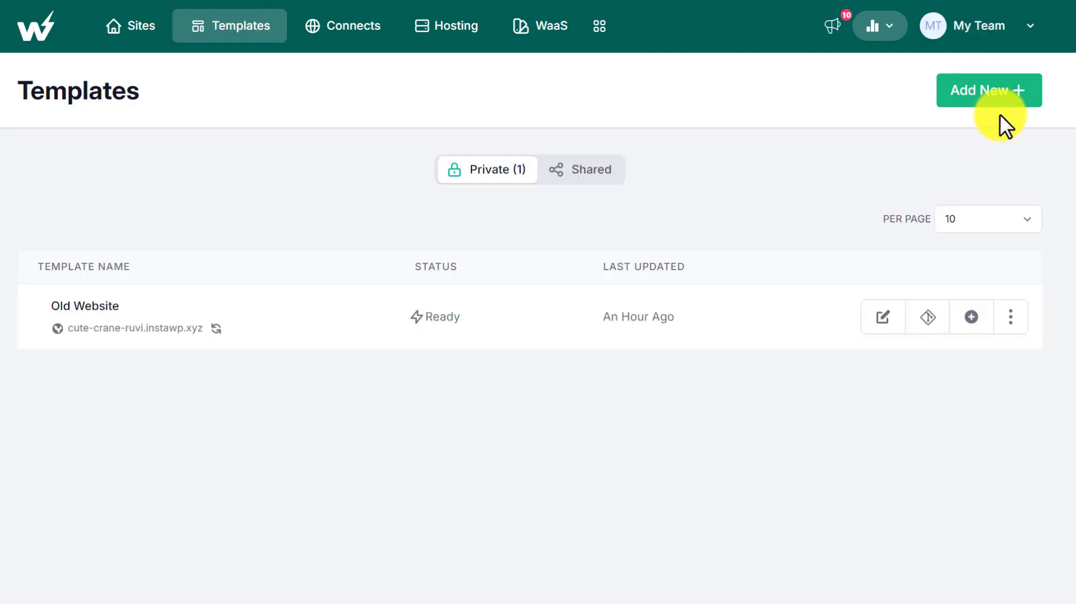
pyautogui.click(994, 95)
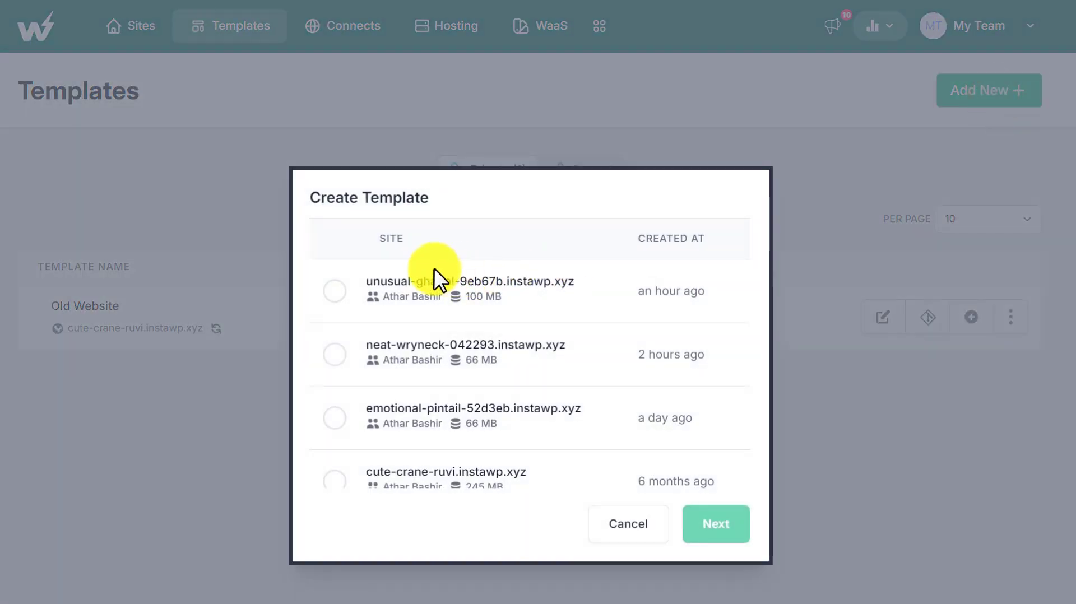
pyautogui.click(345, 296)
pyautogui.click(729, 530)
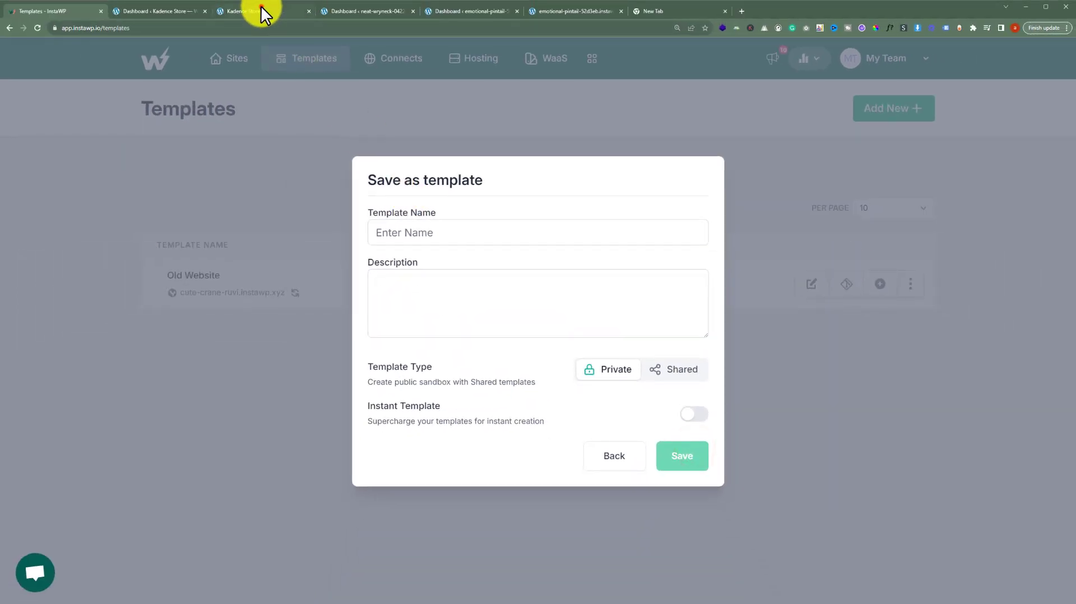
# - Scroll through the unusual-gharial site's Kadence Store homepage in its browser tab
pyautogui.click(262, 13)
pyautogui.scroll(-15, 441, 197)
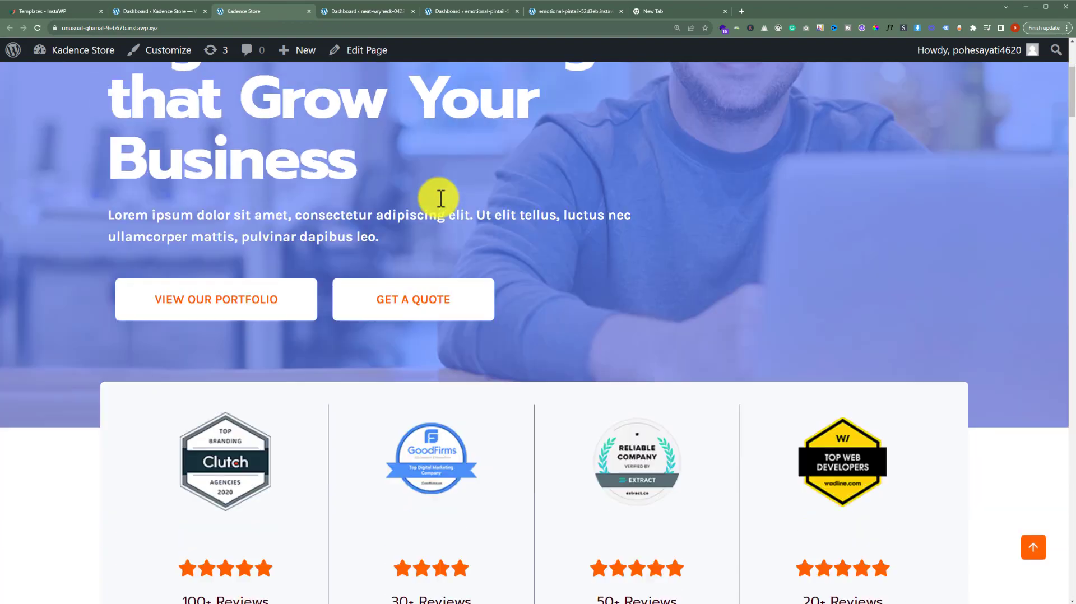
pyautogui.scroll(-18, 441, 199)
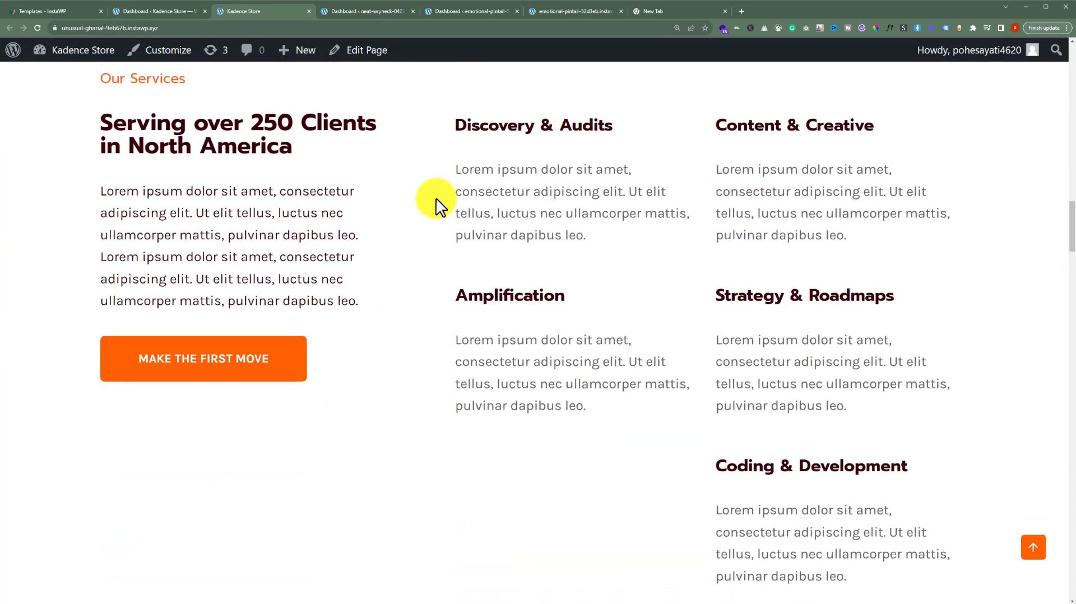
# - Name the template Kadence Template New and save it
pyautogui.click(62, 12)
pyautogui.write('Kadence Template New')
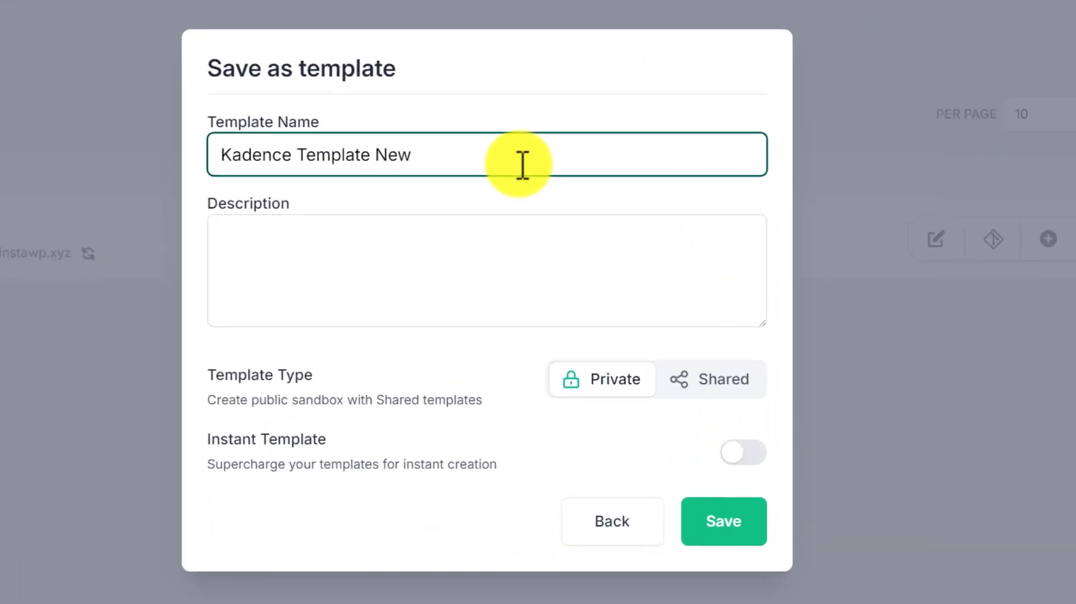
pyautogui.click(434, 251)
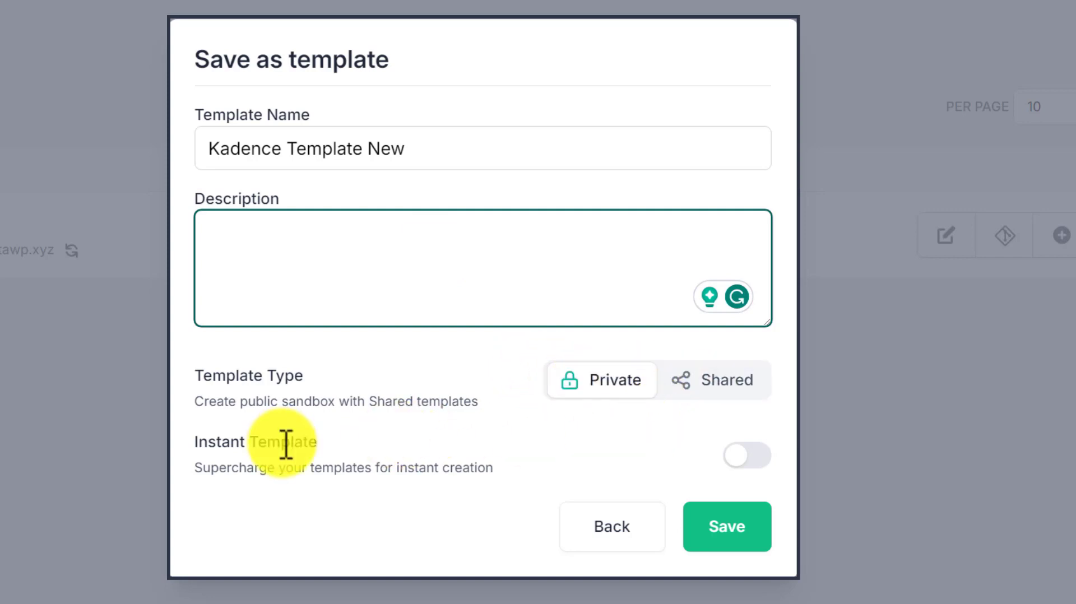
pyautogui.click(726, 524)
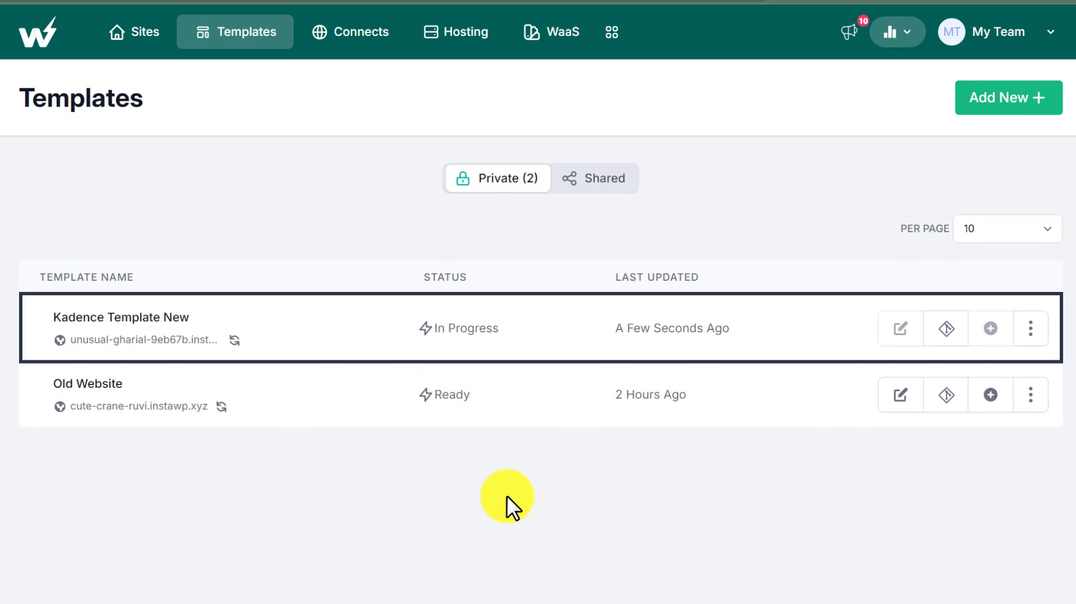
# - Create a new site from the Kadence Template New template
pyautogui.click(130, 41)
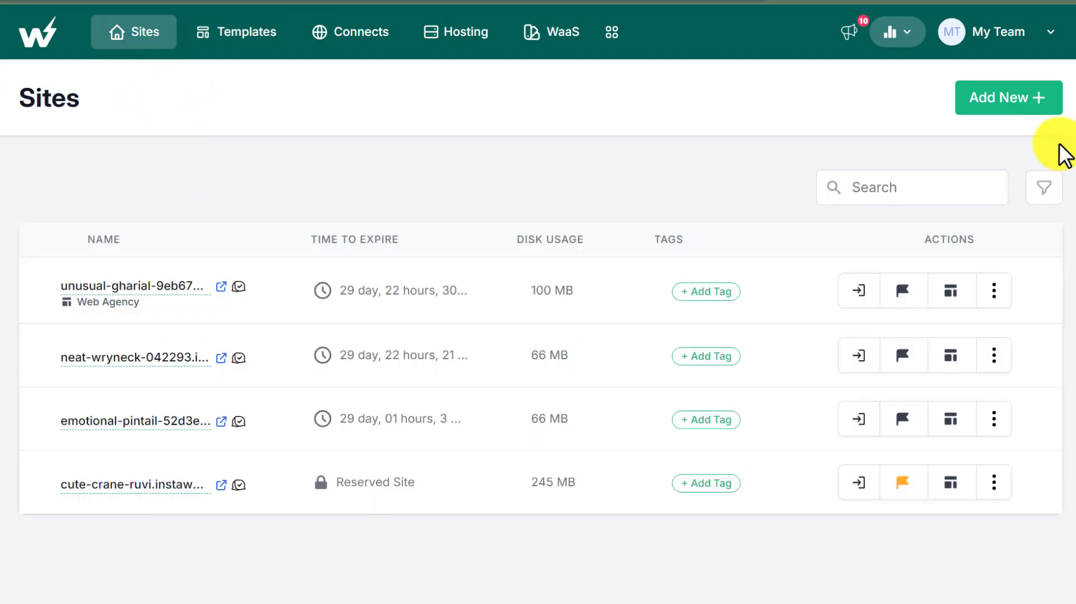
pyautogui.click(1026, 102)
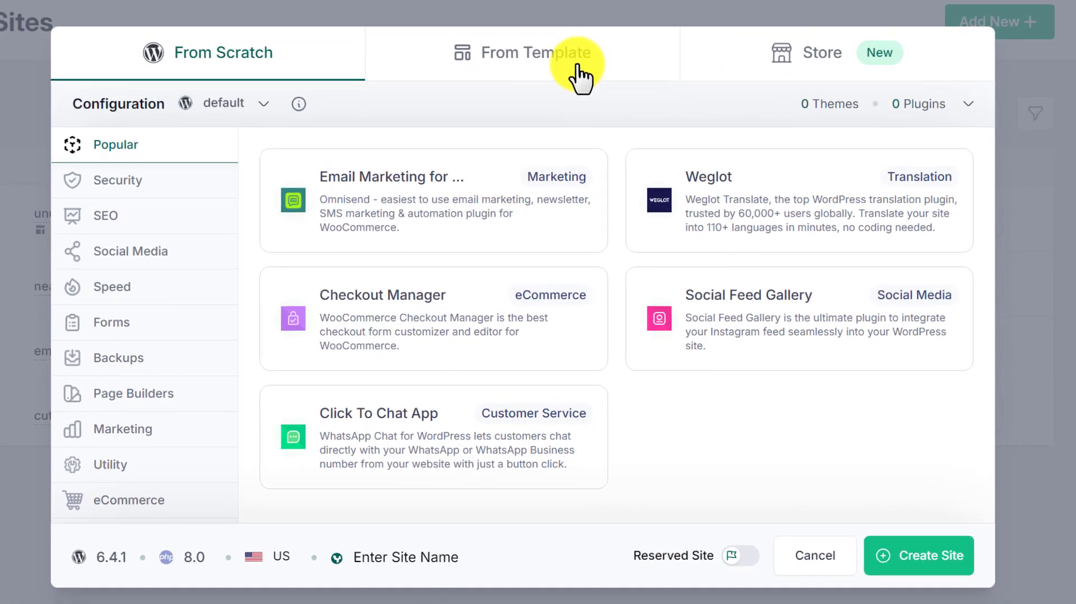
pyautogui.click(580, 76)
pyautogui.click(216, 230)
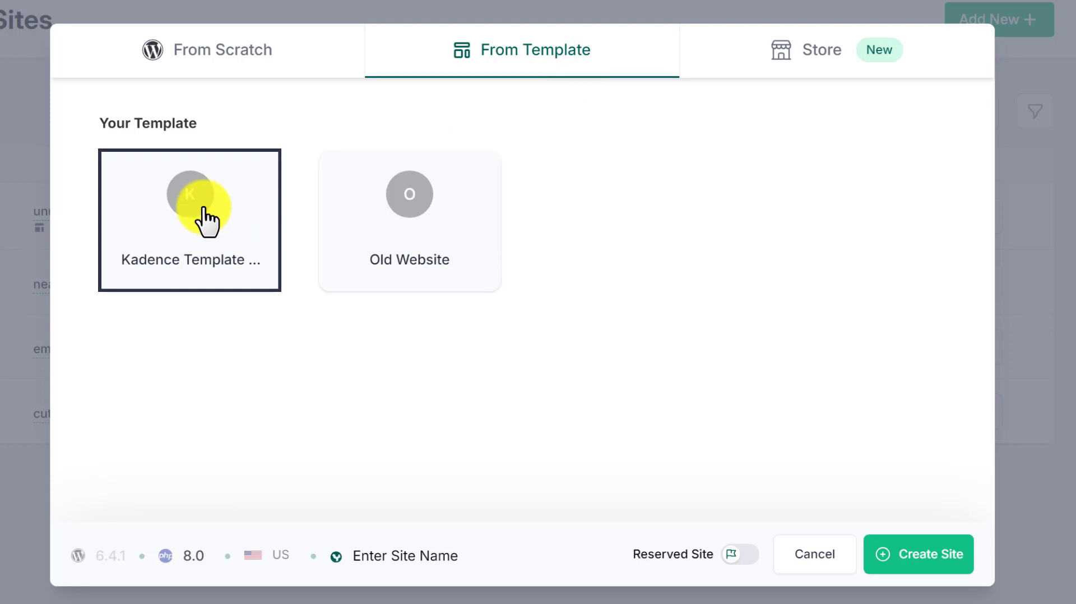
pyautogui.click(204, 209)
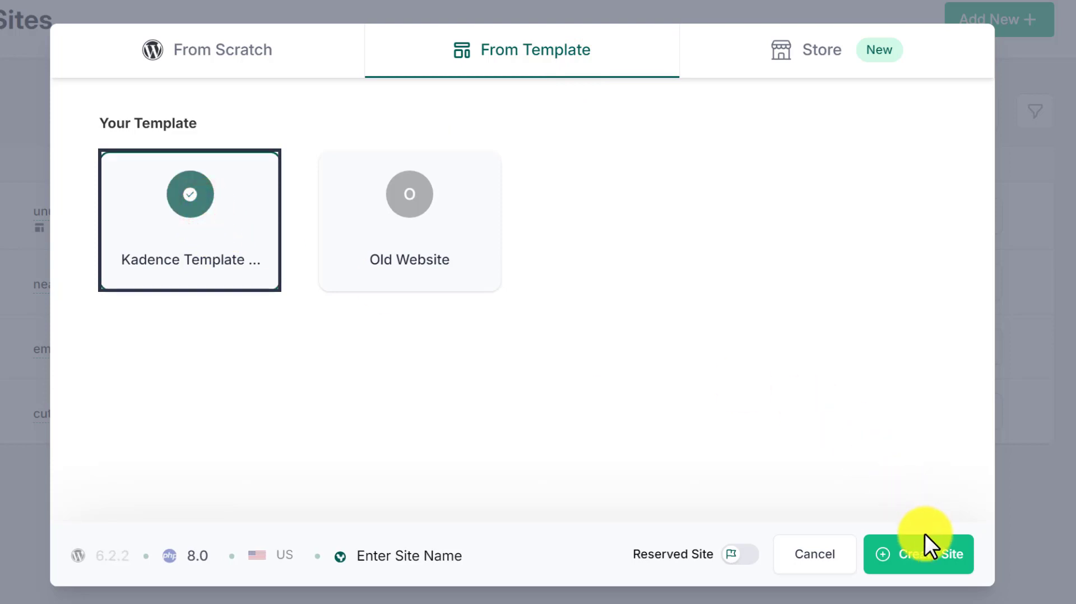
pyautogui.click(934, 555)
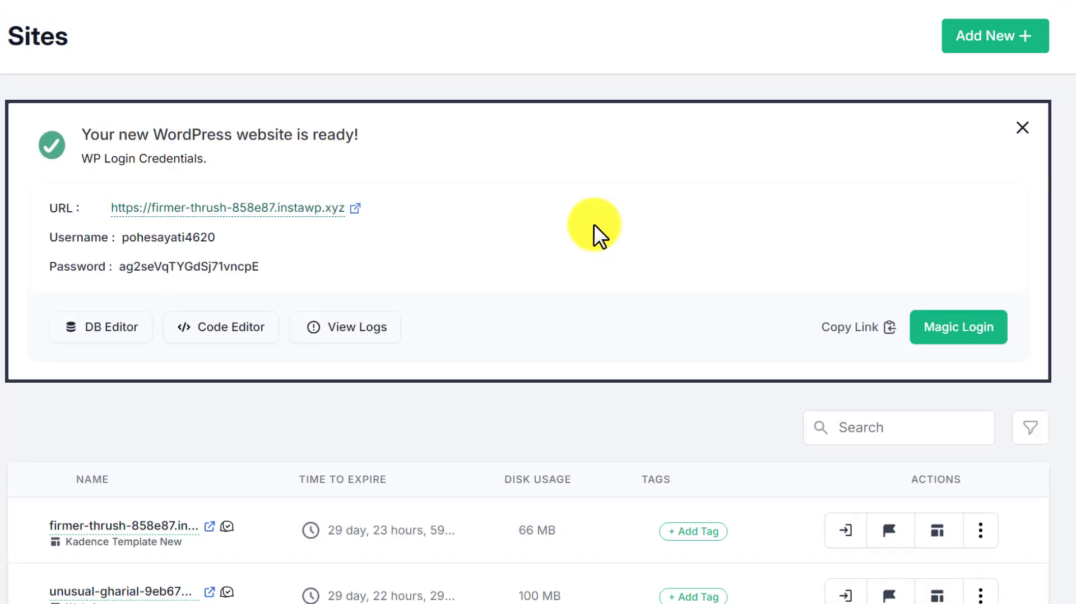
# - Open the new site and compare its homepage with the original unusual-gharial site
pyautogui.click(352, 209)
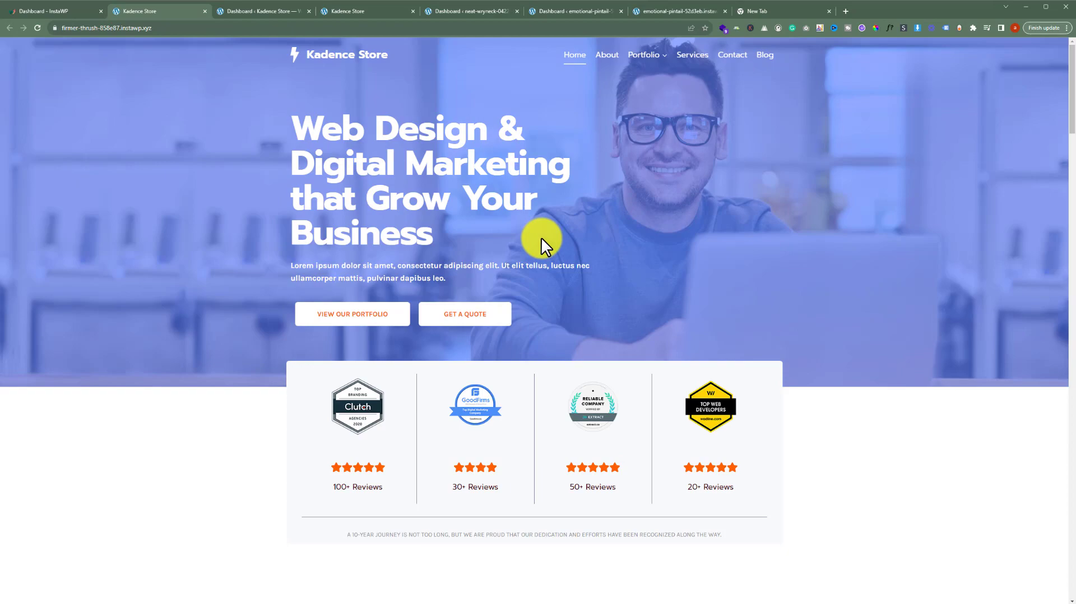
pyautogui.scroll(-20, 459, 221)
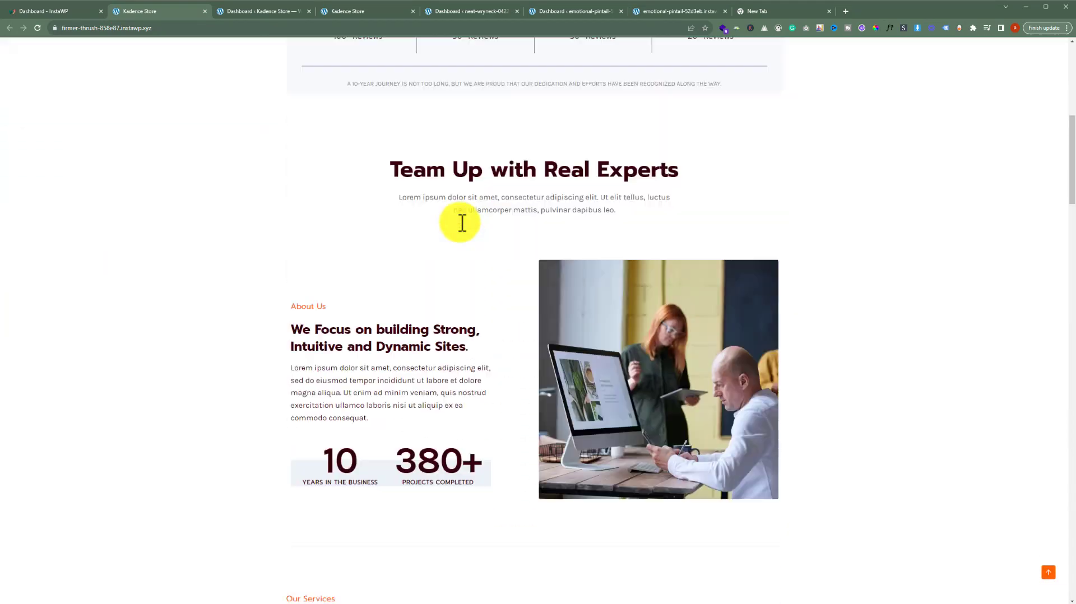
pyautogui.click(359, 10)
pyautogui.scroll(-15, 553, 284)
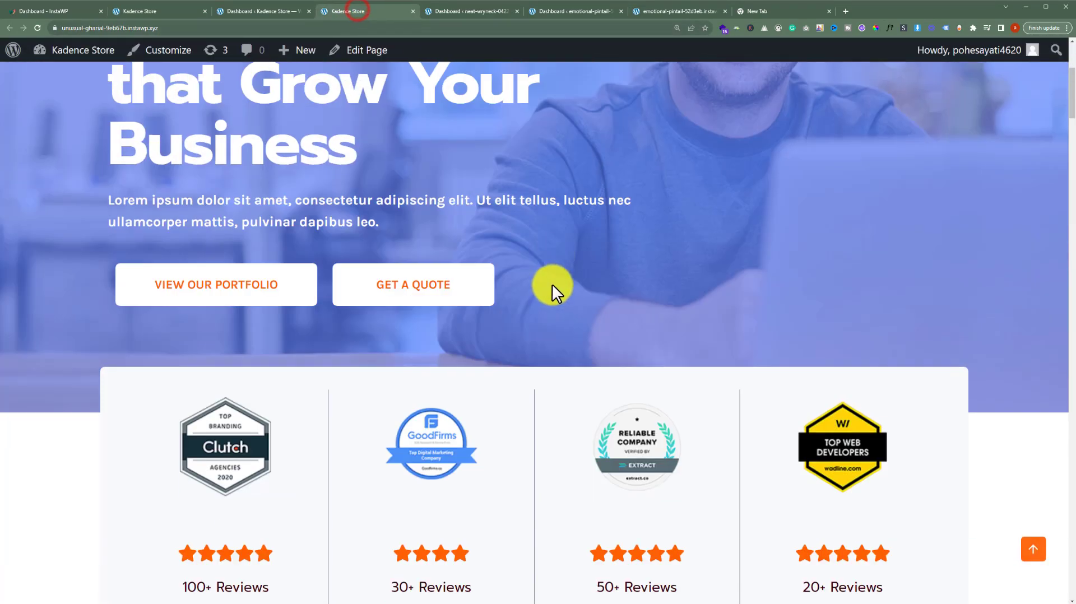
pyautogui.scroll(-5, 550, 292)
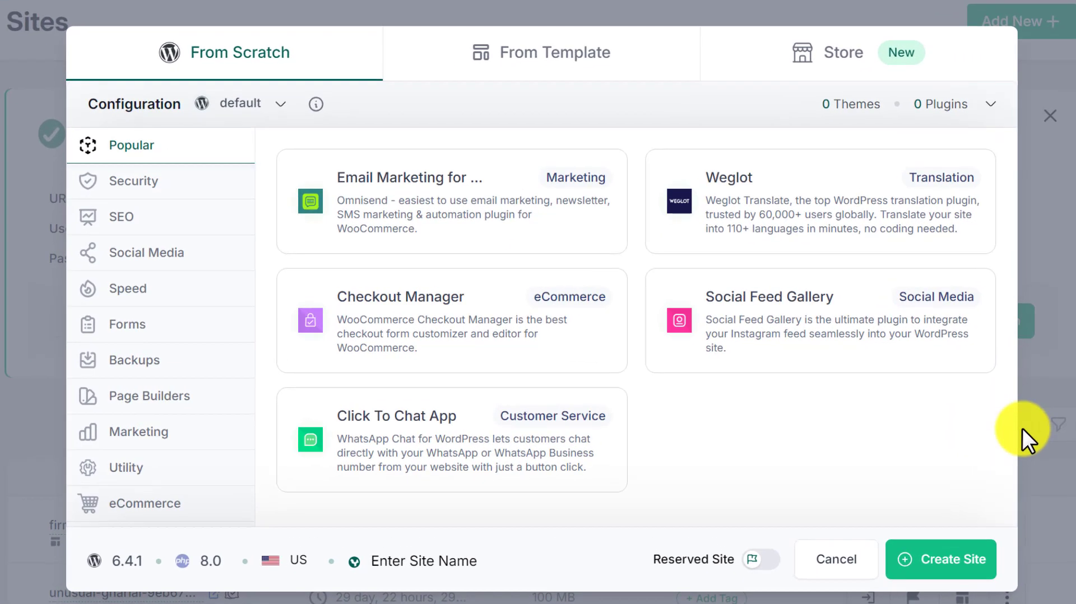
# - Filter the template Store to free Elementor templates in the Agency category
pyautogui.click(835, 62)
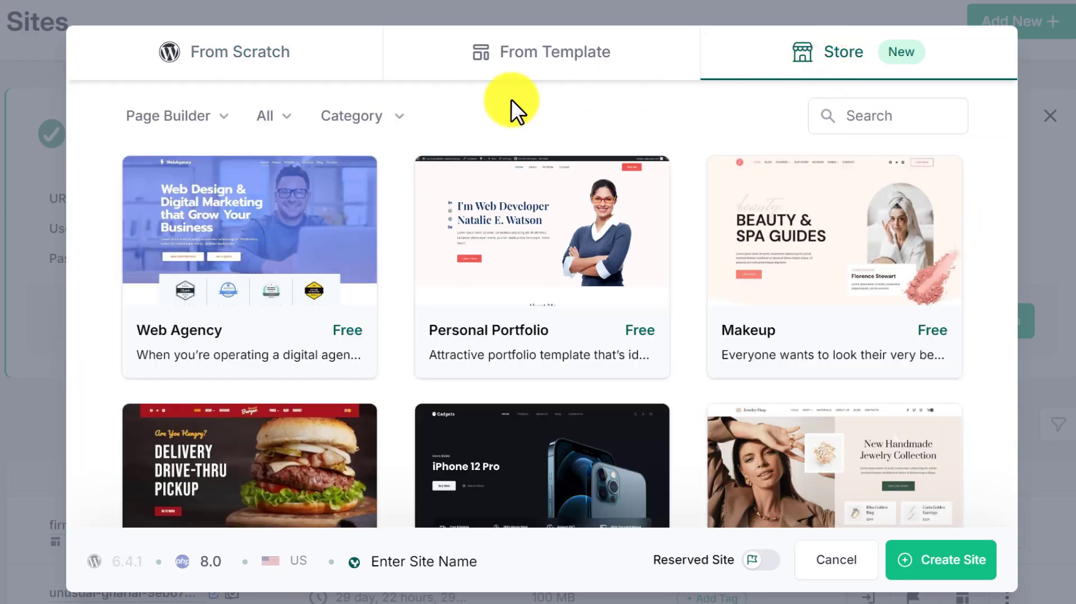
pyautogui.click(145, 118)
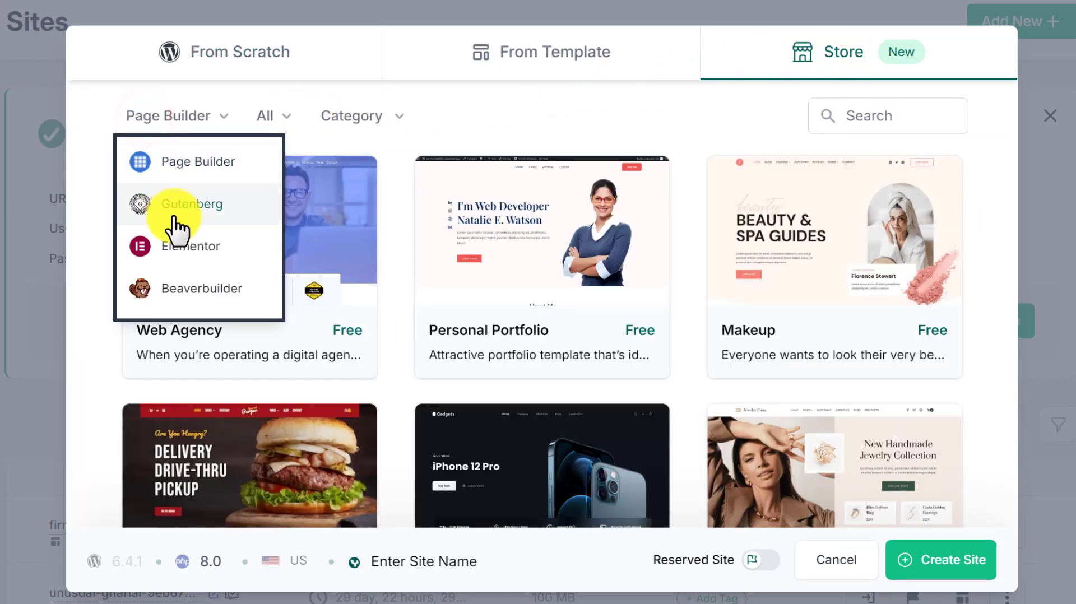
pyautogui.click(182, 242)
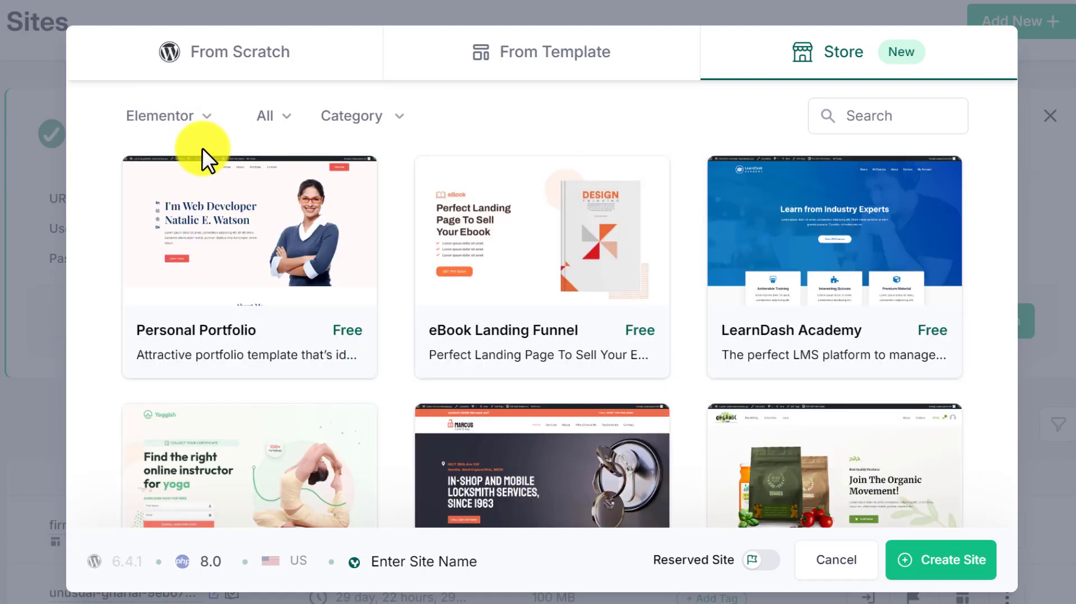
pyautogui.click(256, 119)
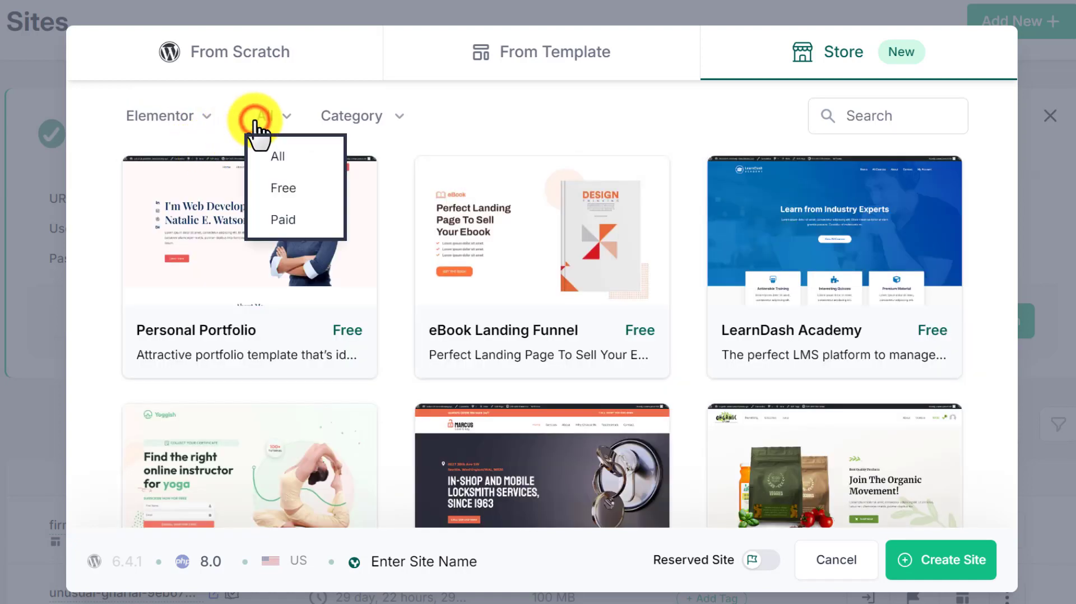
pyautogui.click(277, 188)
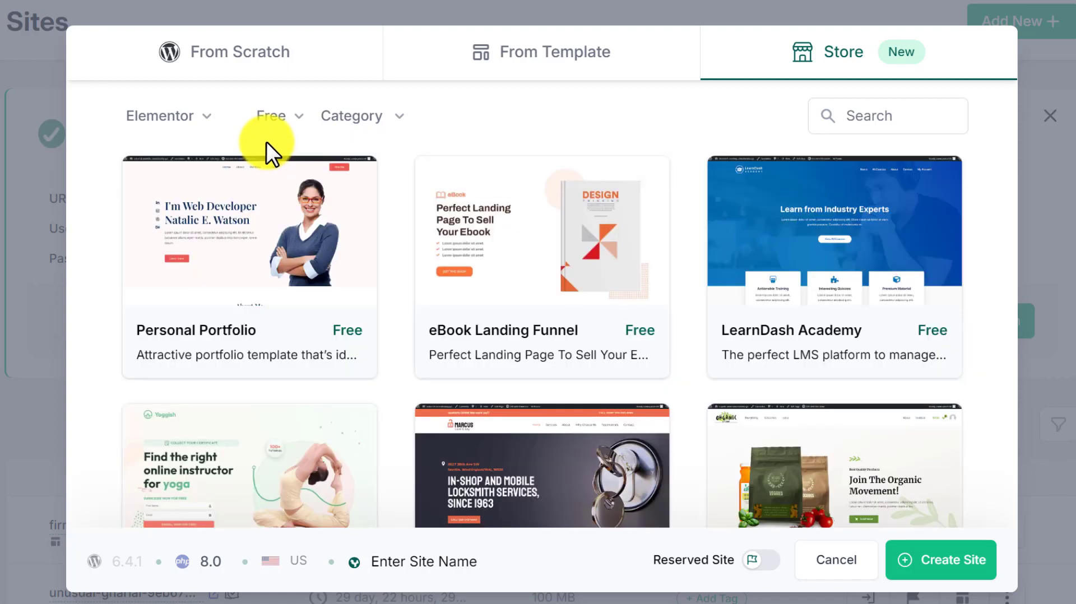
pyautogui.click(363, 117)
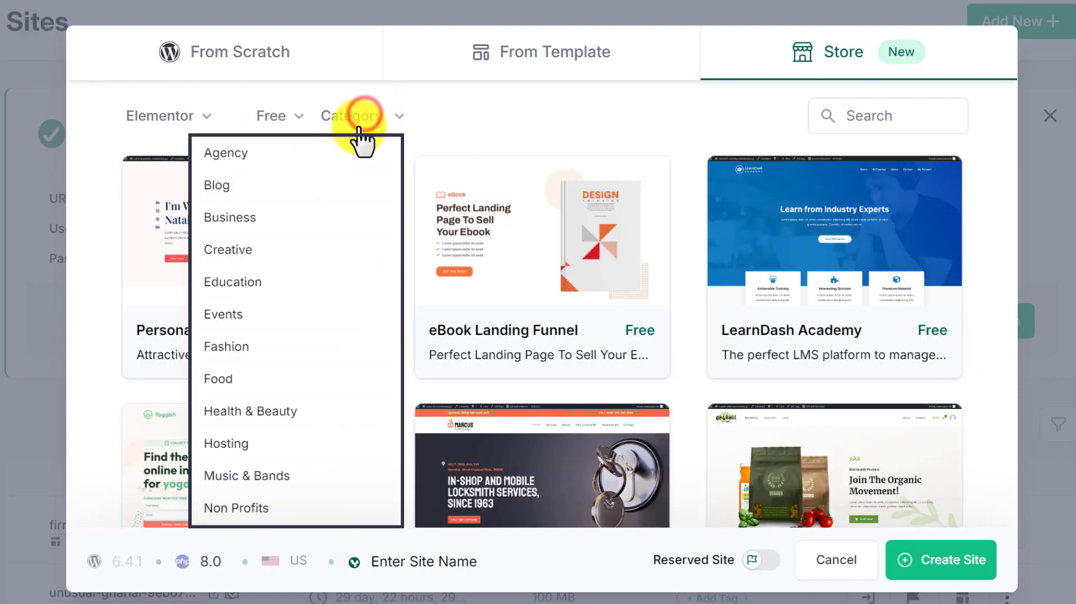
pyautogui.click(318, 153)
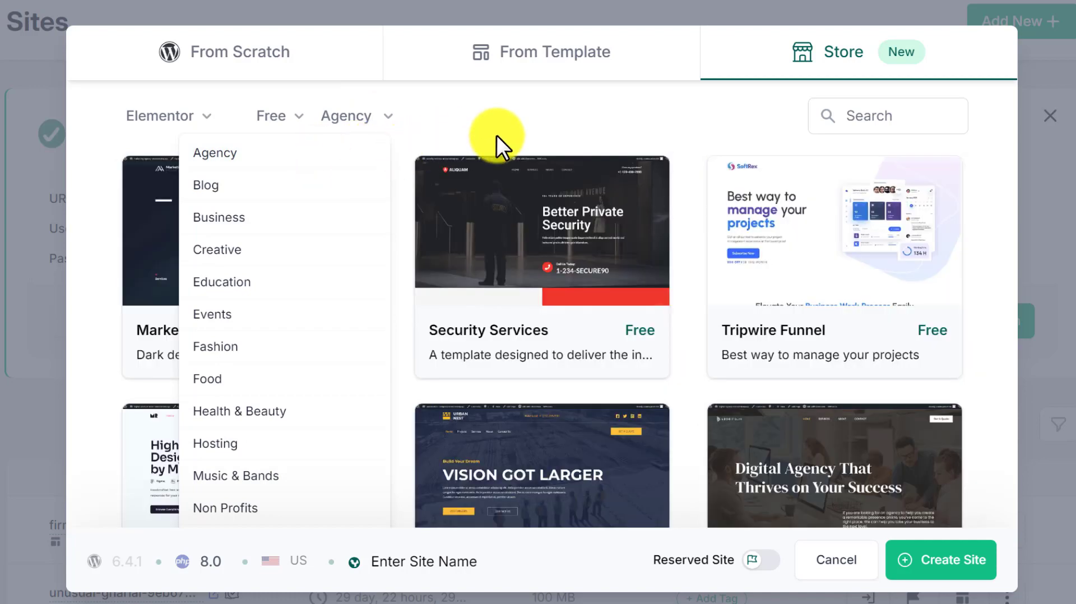
# - Preview the Tripwire Funnel Store template and close its preview tab
pyautogui.click(872, 118)
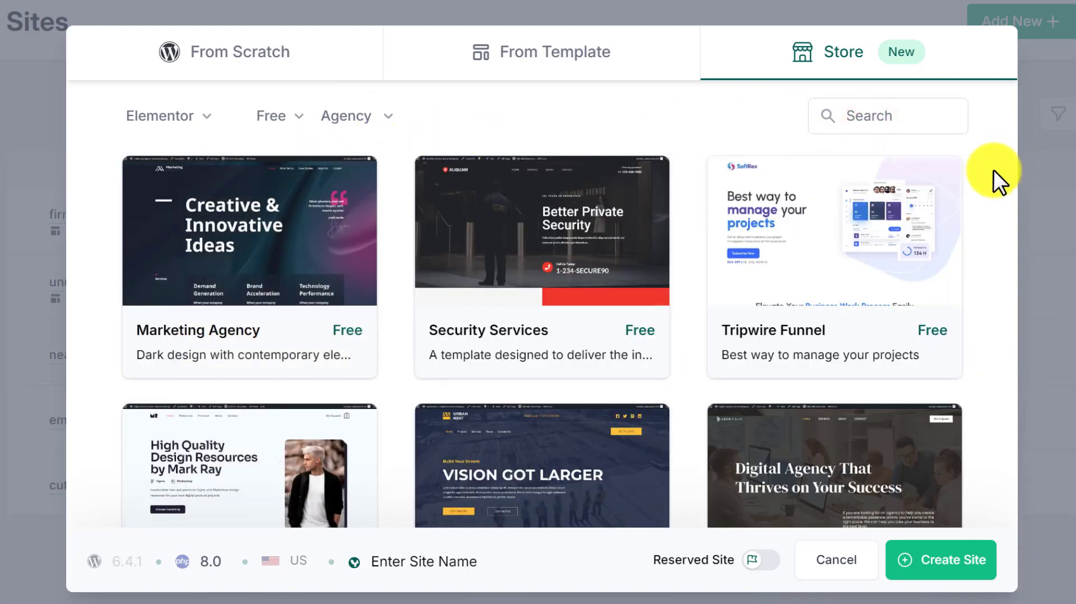
pyautogui.moveTo(920, 185)
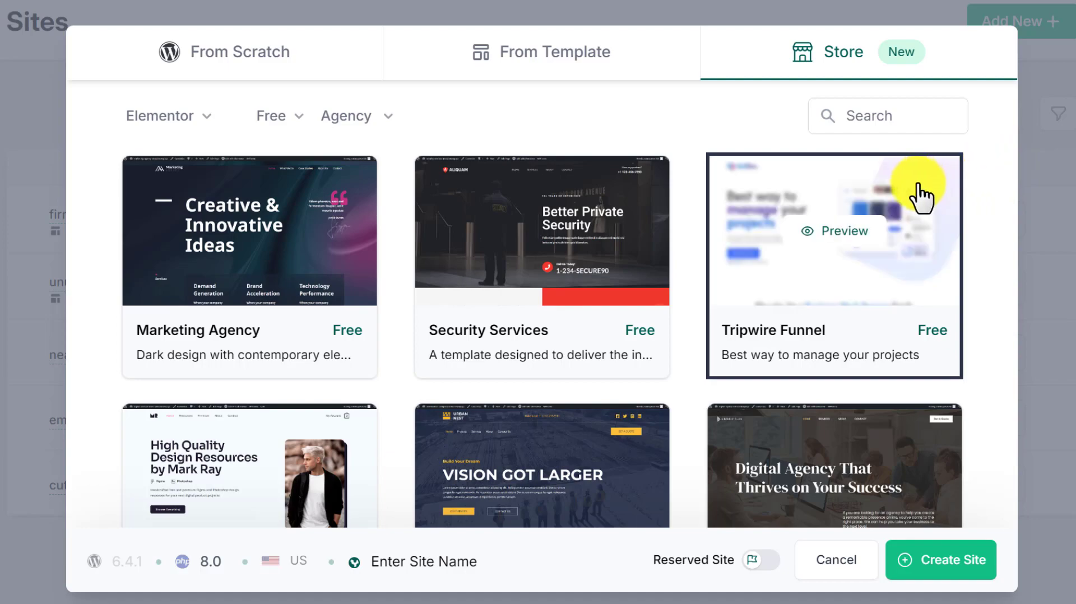
pyautogui.click(865, 230)
pyautogui.hotkey('ctrl', 'w')
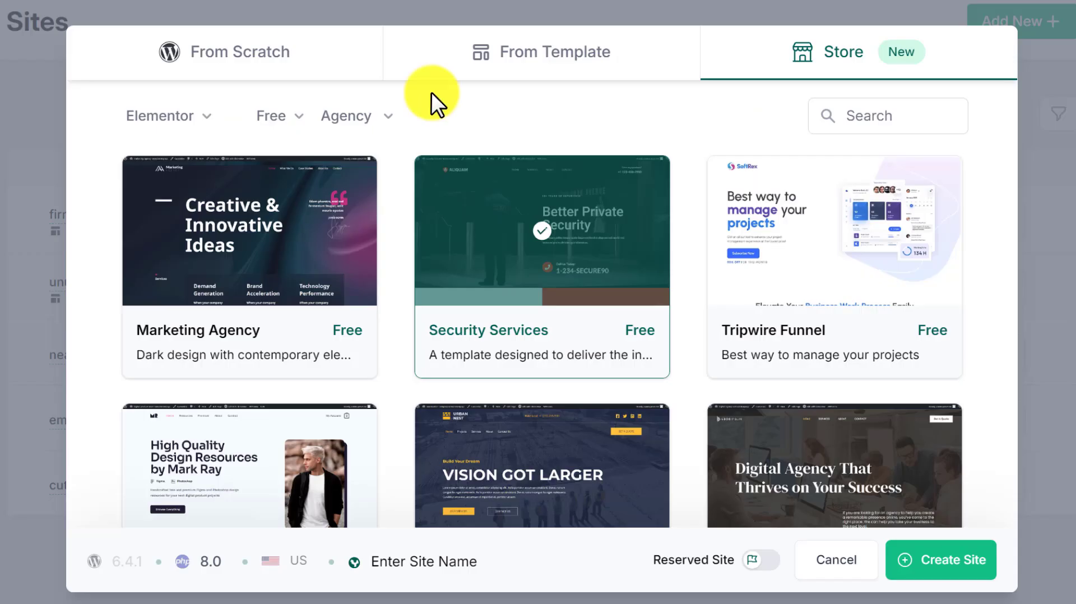
# - Switch to creating a site from scratch and add the Wordfence security plugin
pyautogui.click(308, 206)
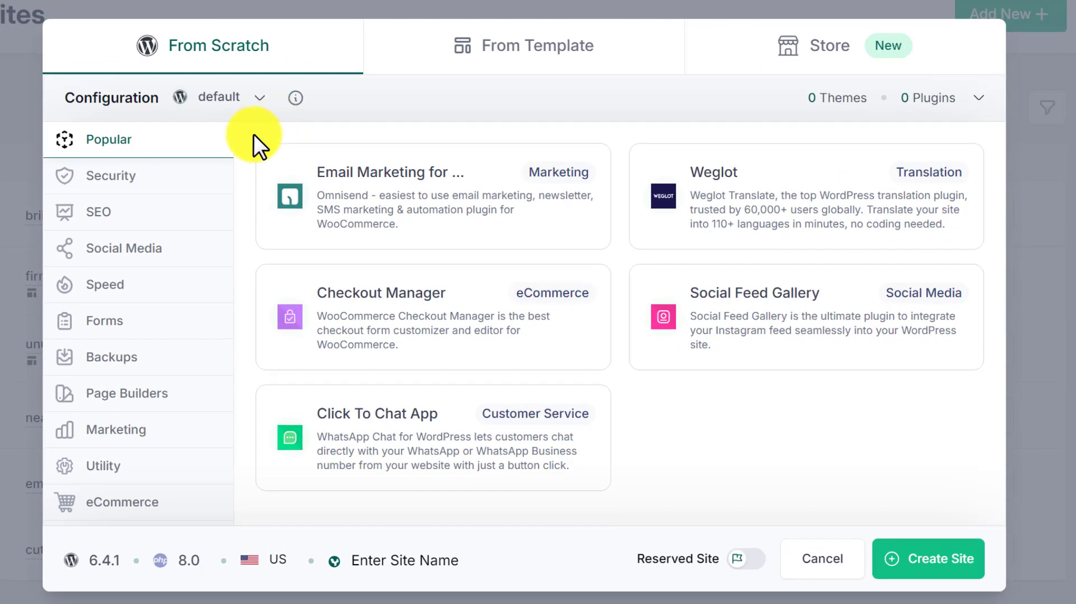
pyautogui.click(165, 179)
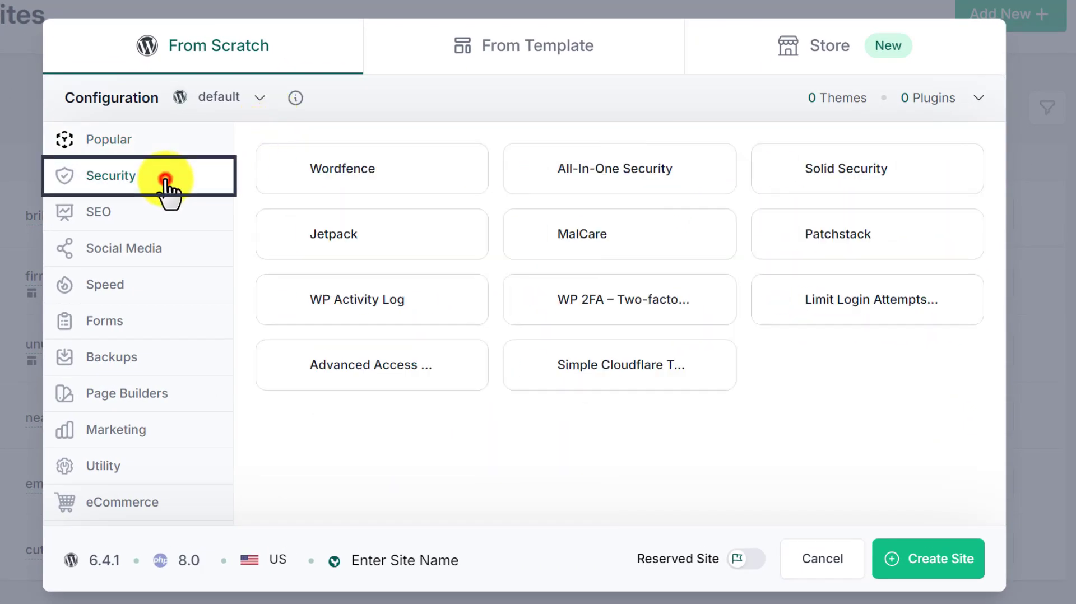
pyautogui.click(399, 181)
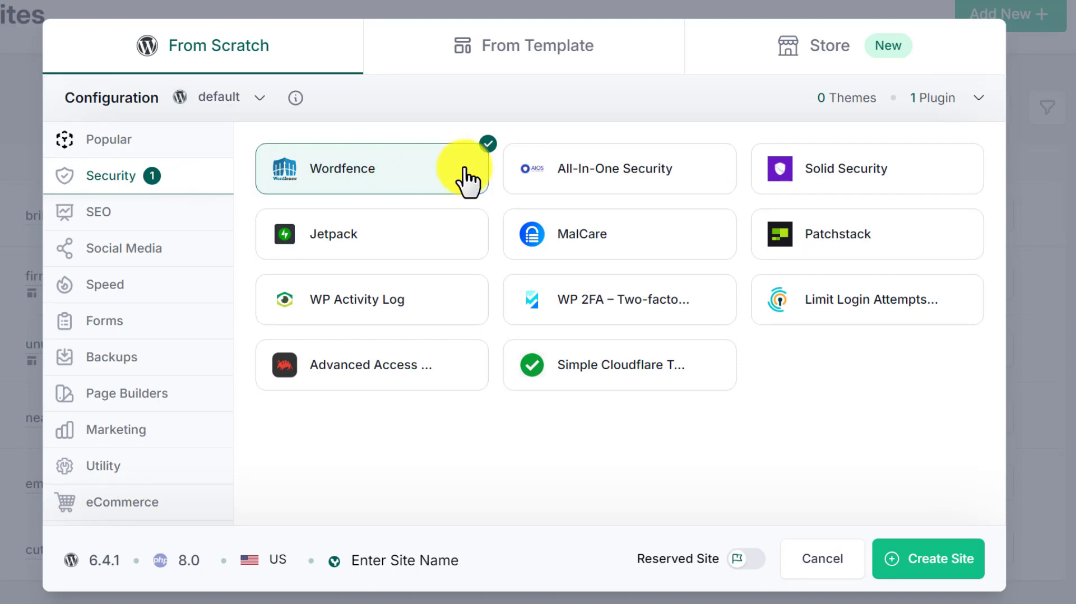
# - Add WPForms from the forms plugins and Elementor from the page builders
pyautogui.click(158, 326)
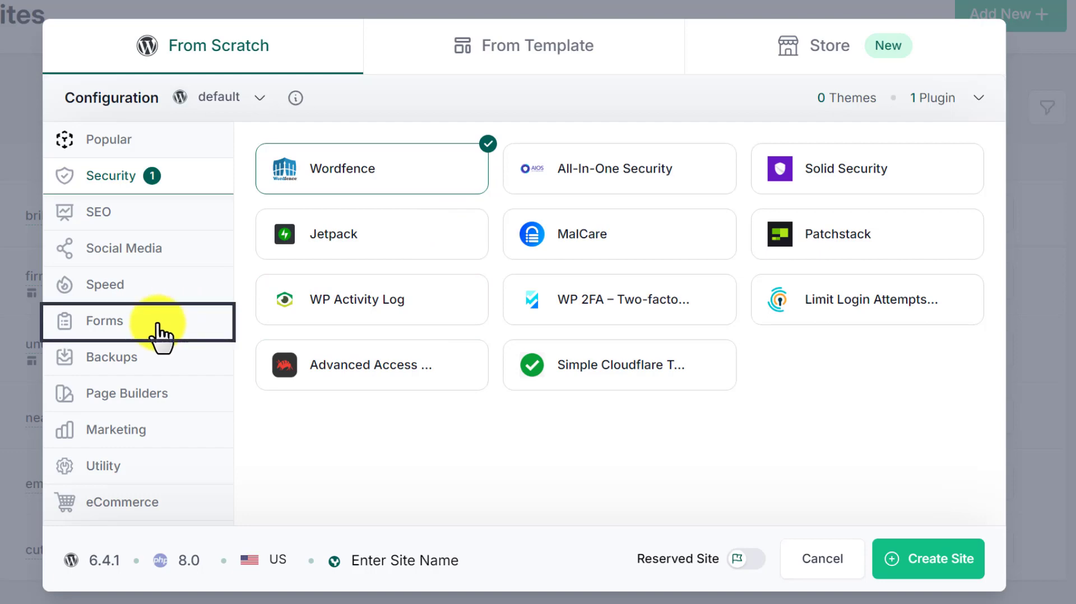
pyautogui.click(445, 192)
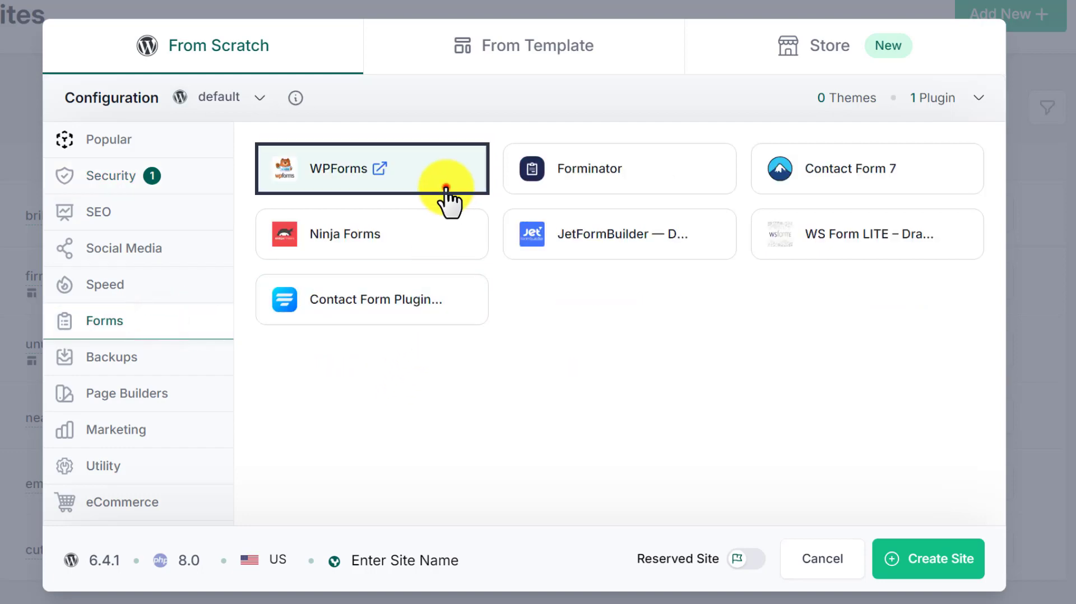
pyautogui.click(185, 399)
pyautogui.click(621, 186)
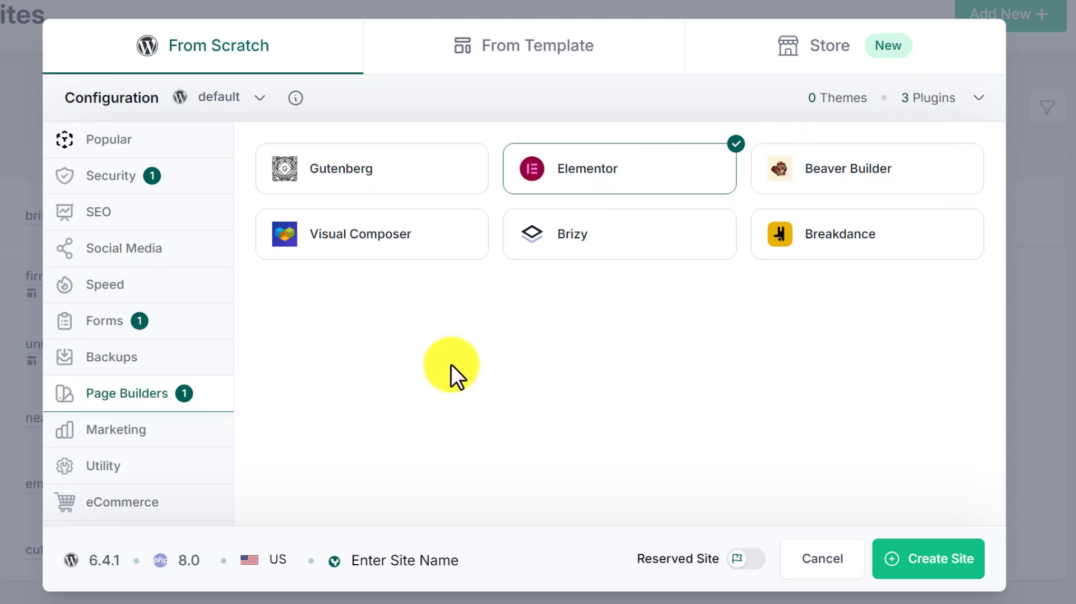
# - Review the WordPress version, PHP version and region options, then create the site with WordPress 6.4.1, PHP 8.0 and US
pyautogui.click(103, 560)
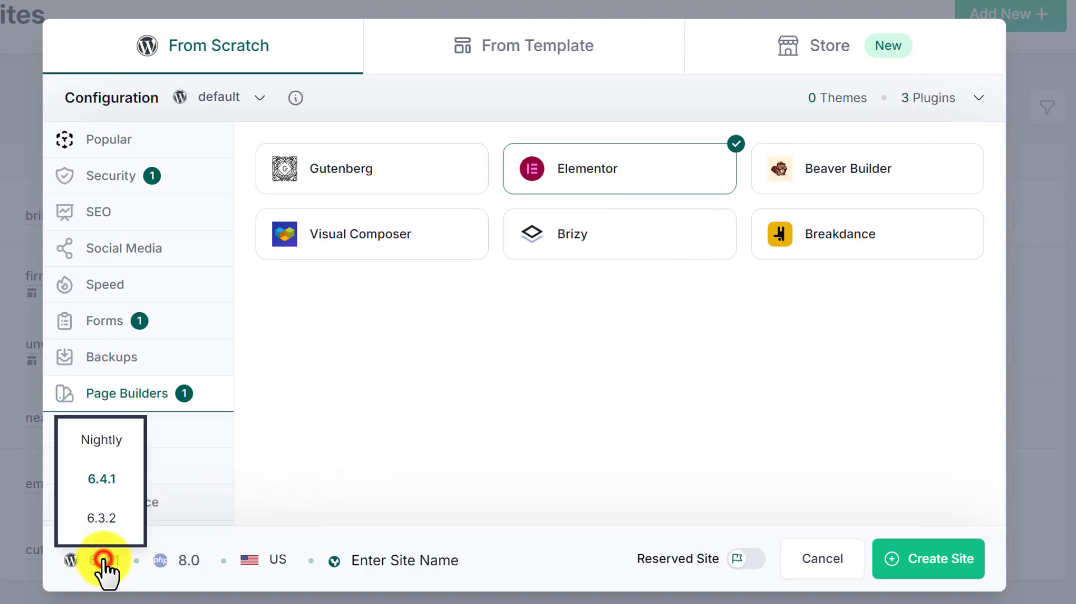
pyautogui.click(189, 563)
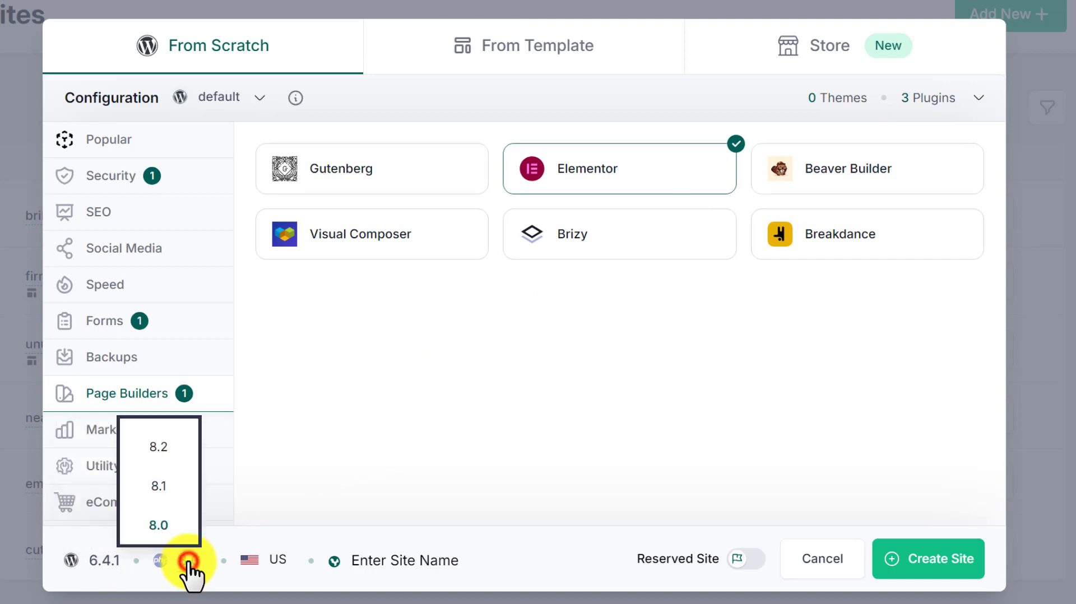
pyautogui.click(279, 561)
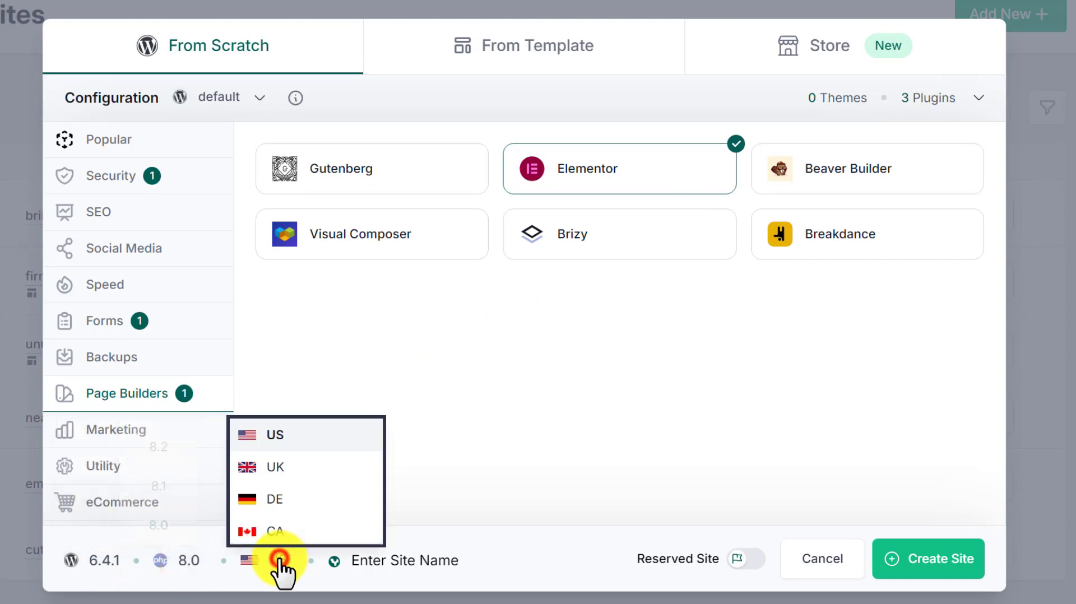
pyautogui.click(424, 559)
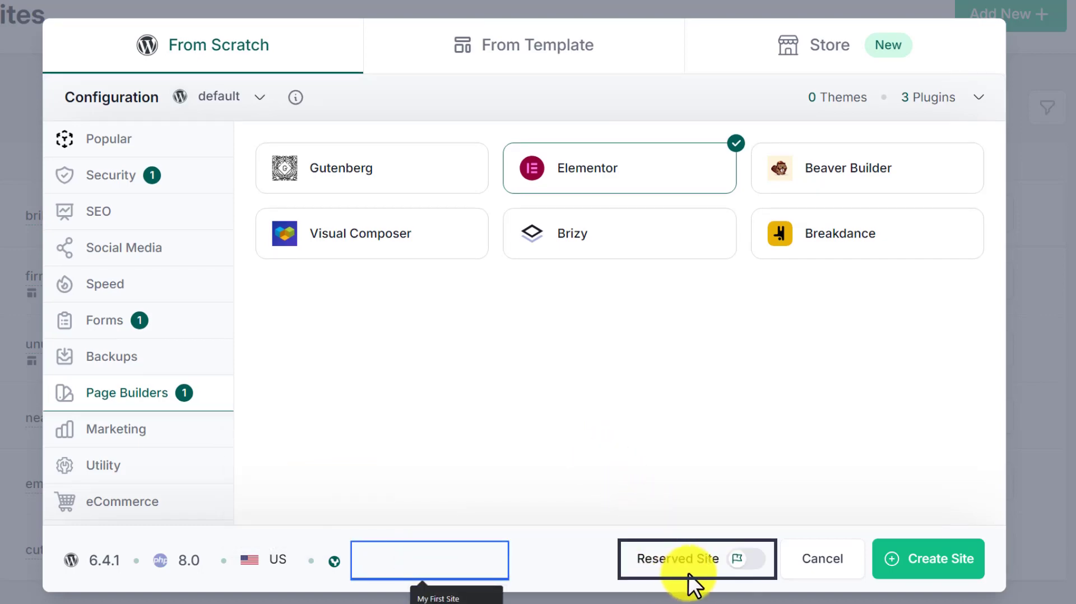
pyautogui.click(744, 562)
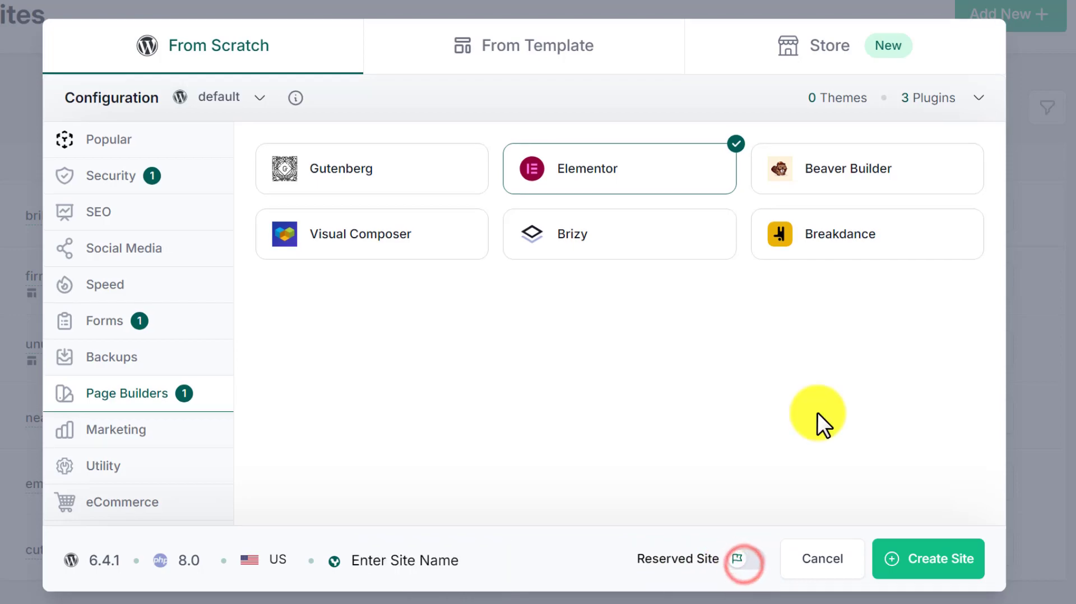
pyautogui.click(926, 560)
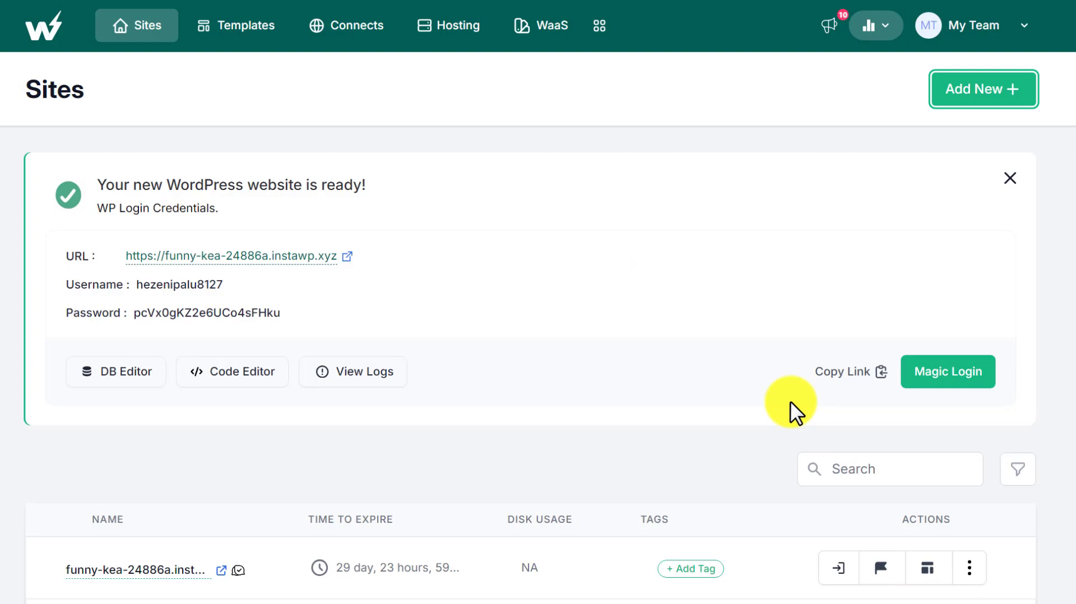
# - Log into the new site via Magic Login and open its installed plugins list
pyautogui.click(947, 373)
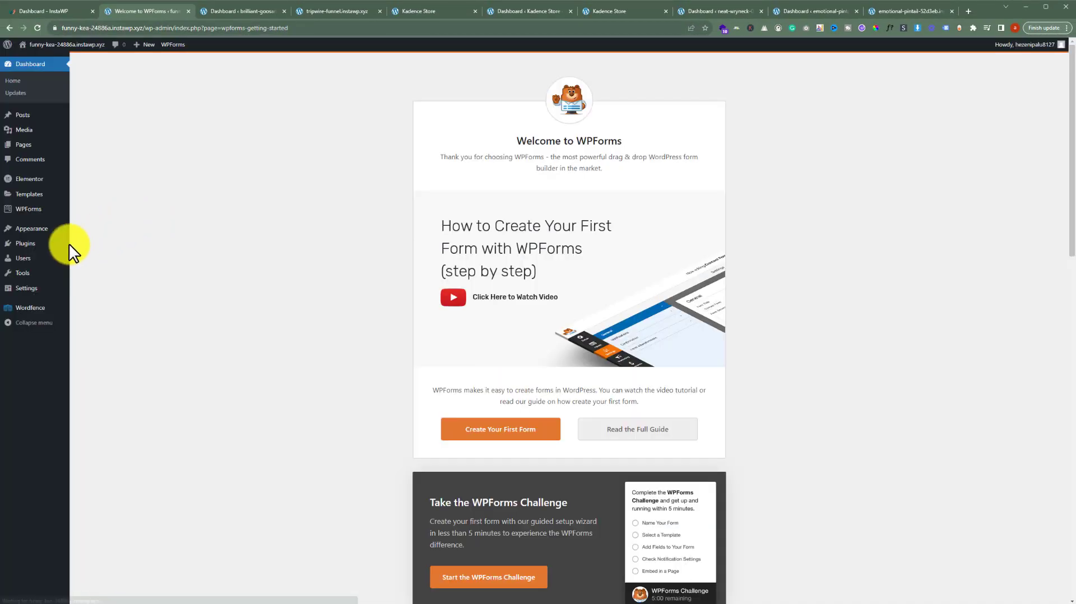
pyautogui.moveTo(34, 241)
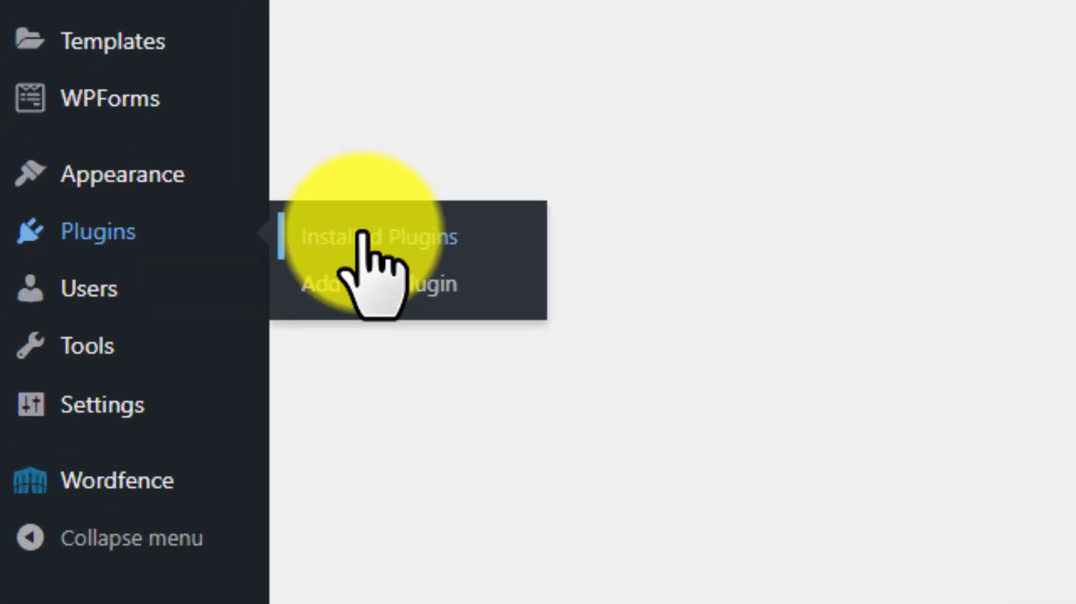
pyautogui.click(286, 238)
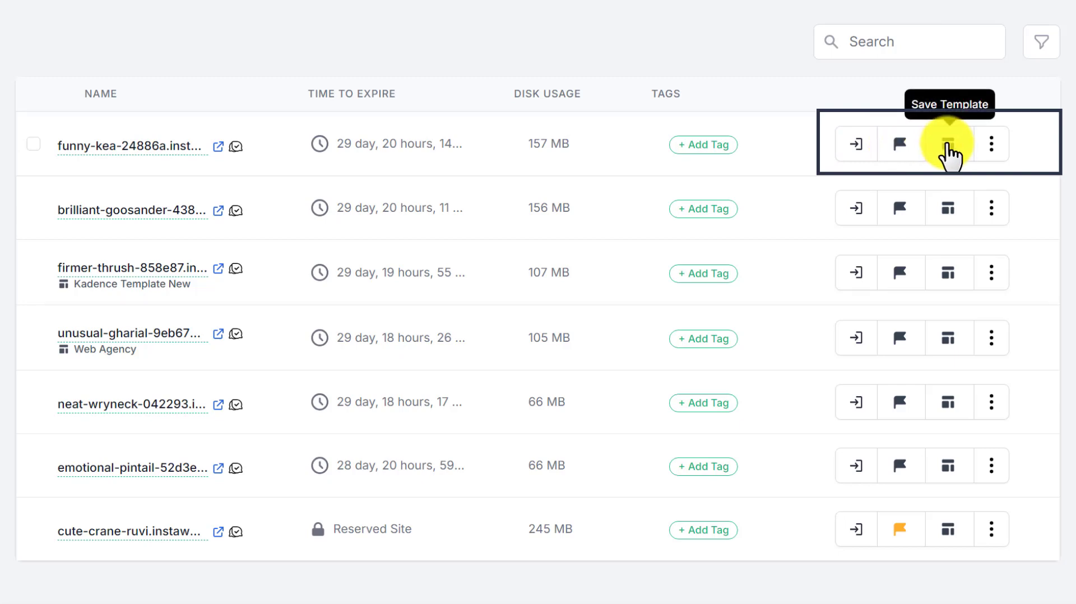
# - Save a new version snapshot of the funny-kea site and confirm restoring that version
pyautogui.click(996, 147)
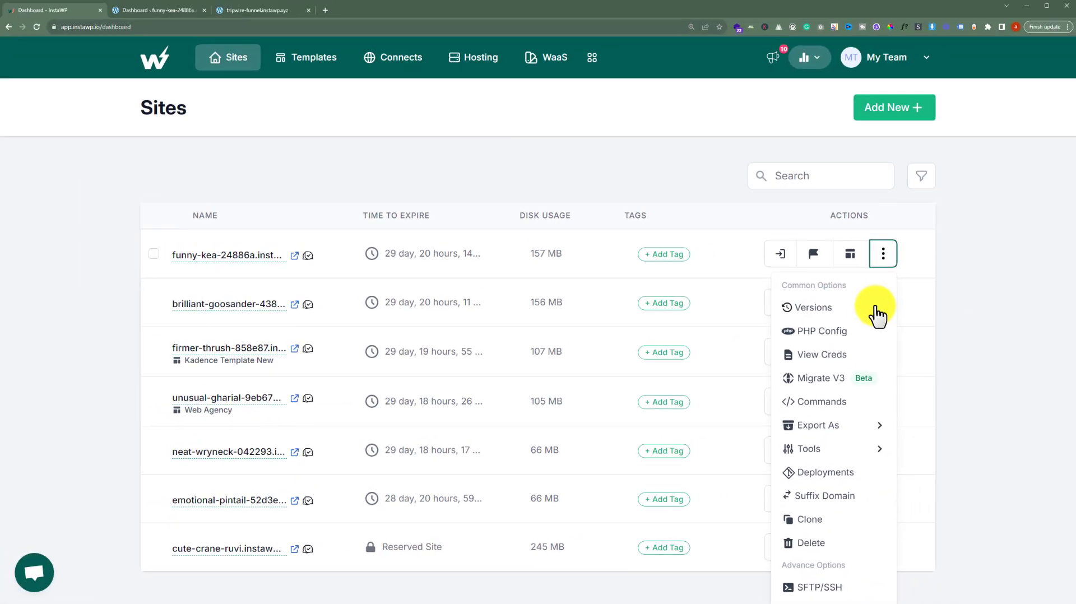
pyautogui.click(907, 215)
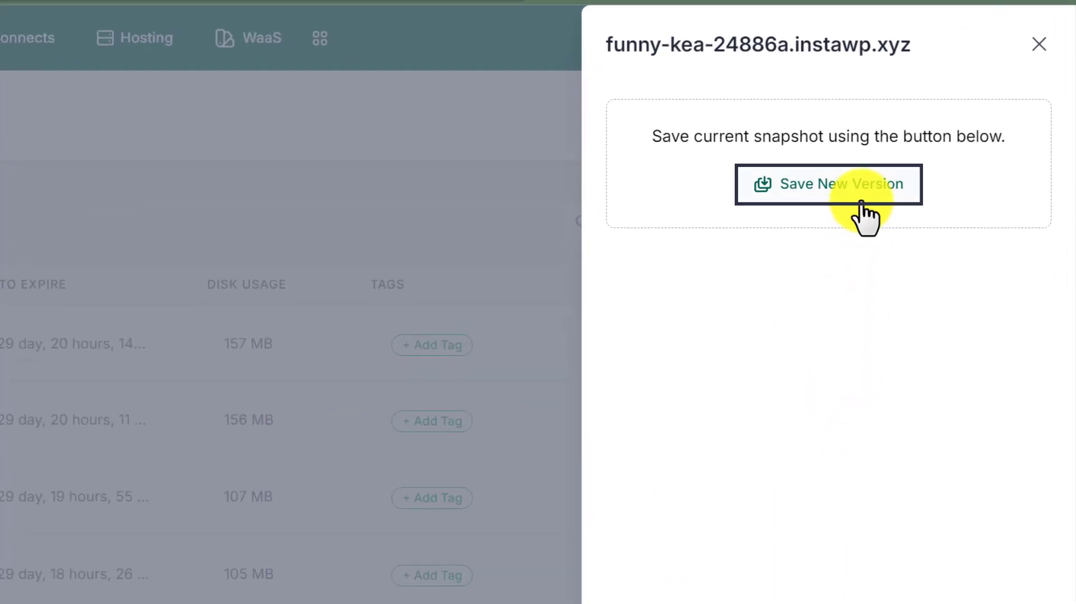
pyautogui.click(859, 195)
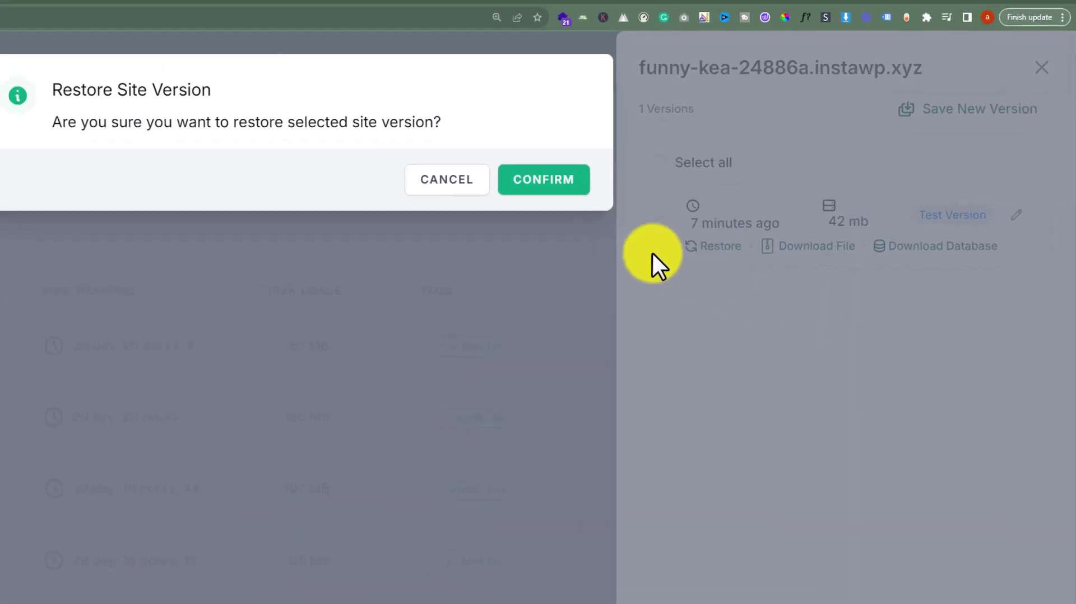
pyautogui.click(577, 192)
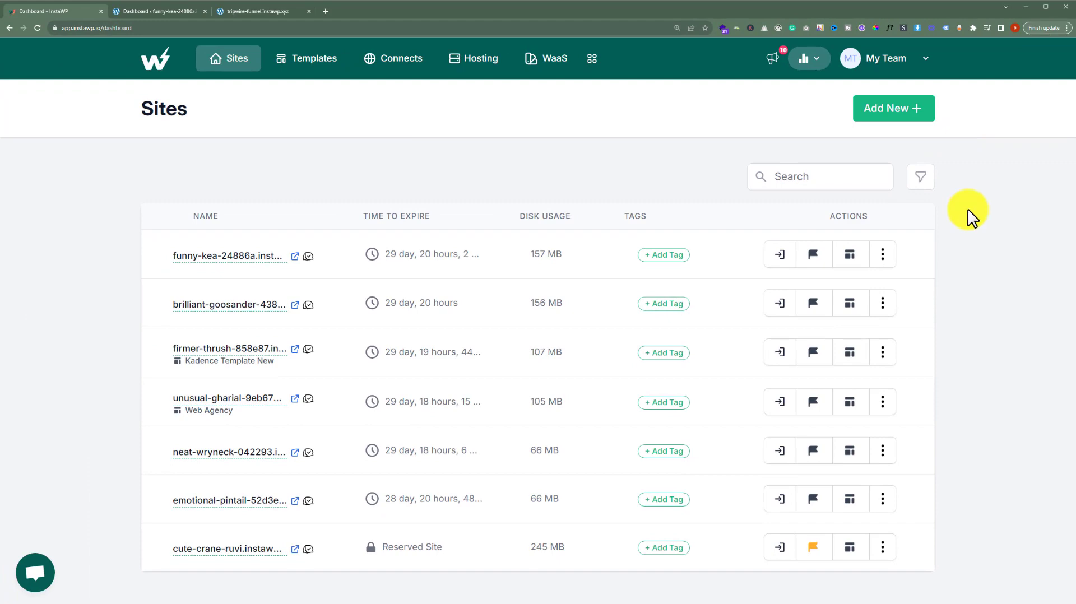
# - View the funny-kea site's WordPress credentials, close them, and browse the action menu's export options
pyautogui.click(883, 254)
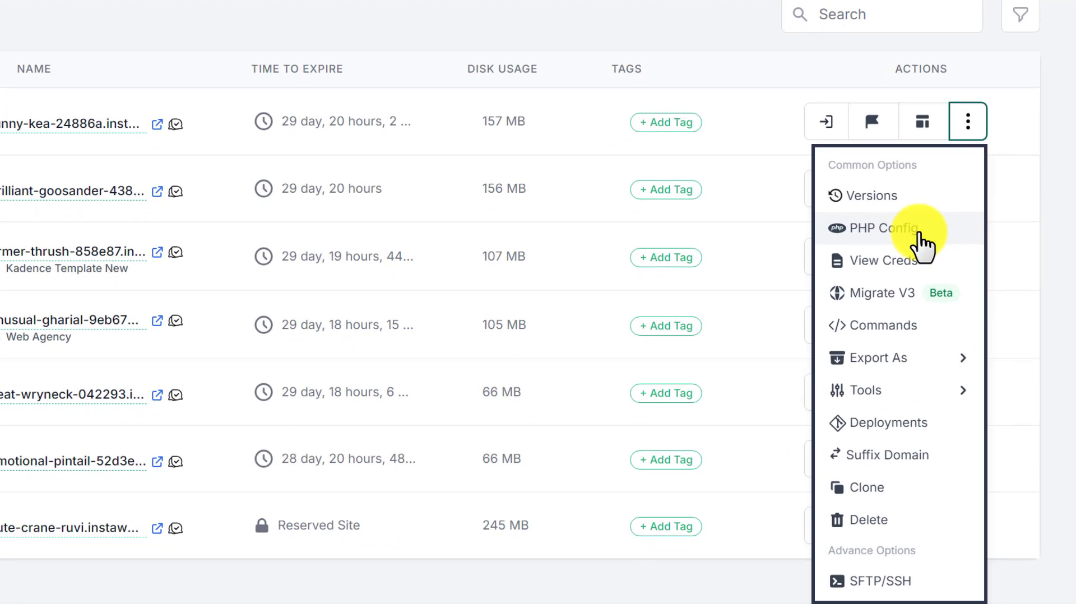
pyautogui.click(915, 229)
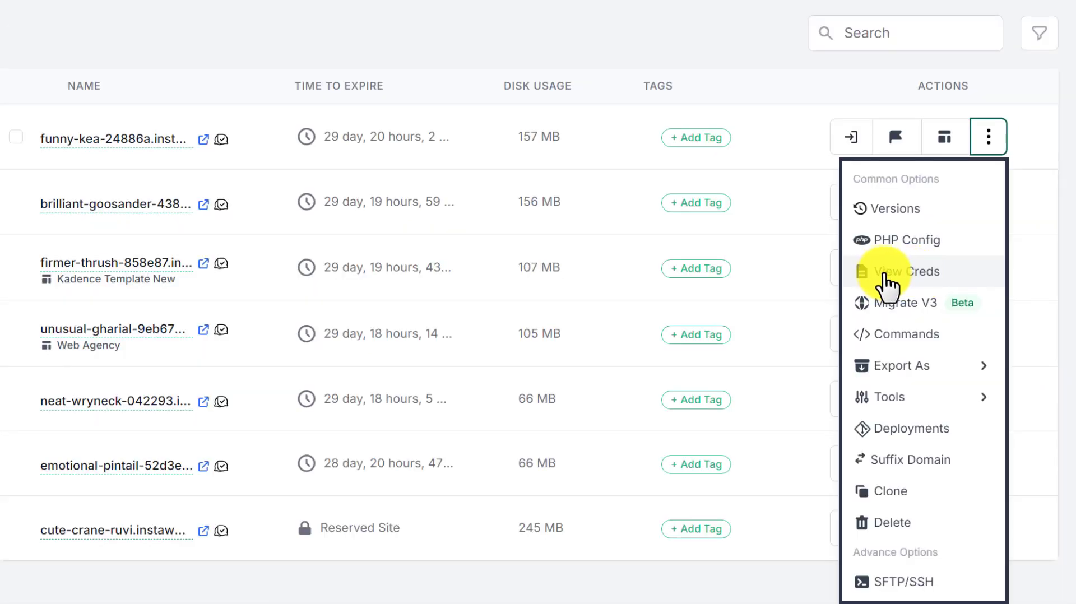
pyautogui.click(896, 272)
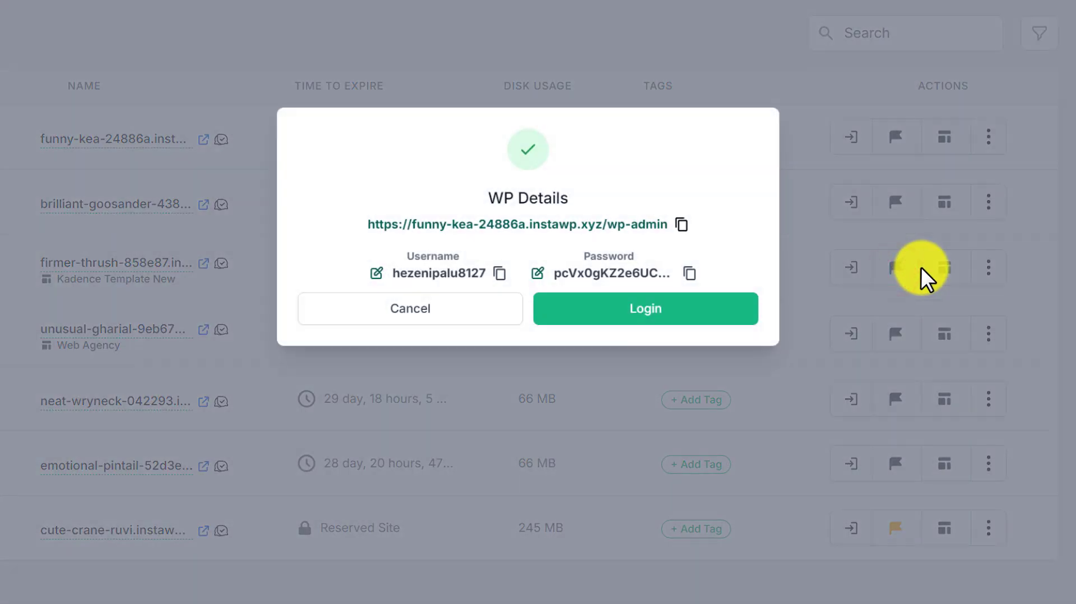
pyautogui.click(394, 308)
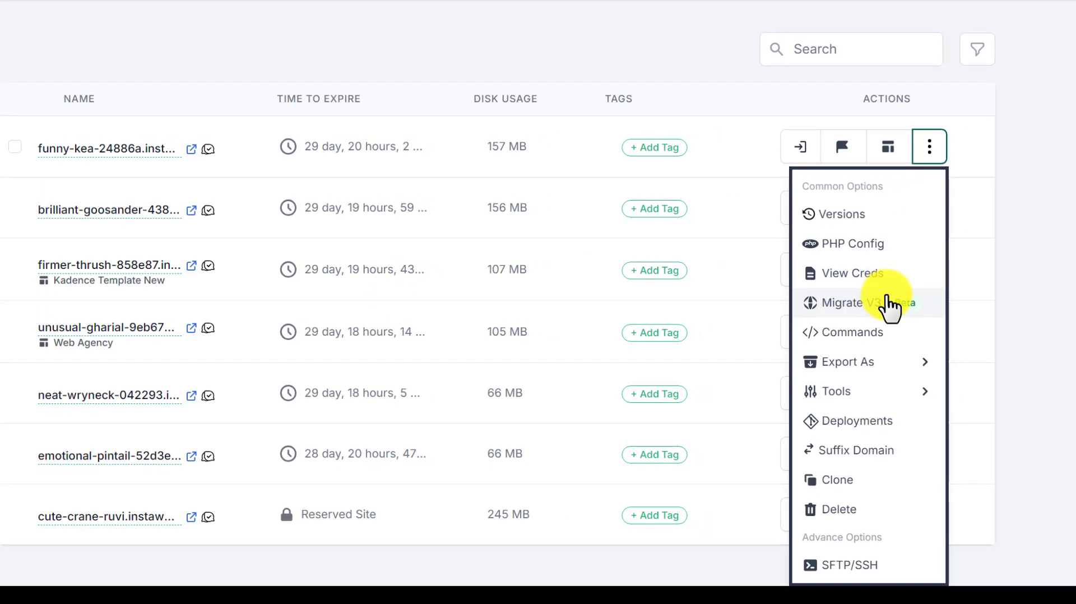
pyautogui.moveTo(882, 361)
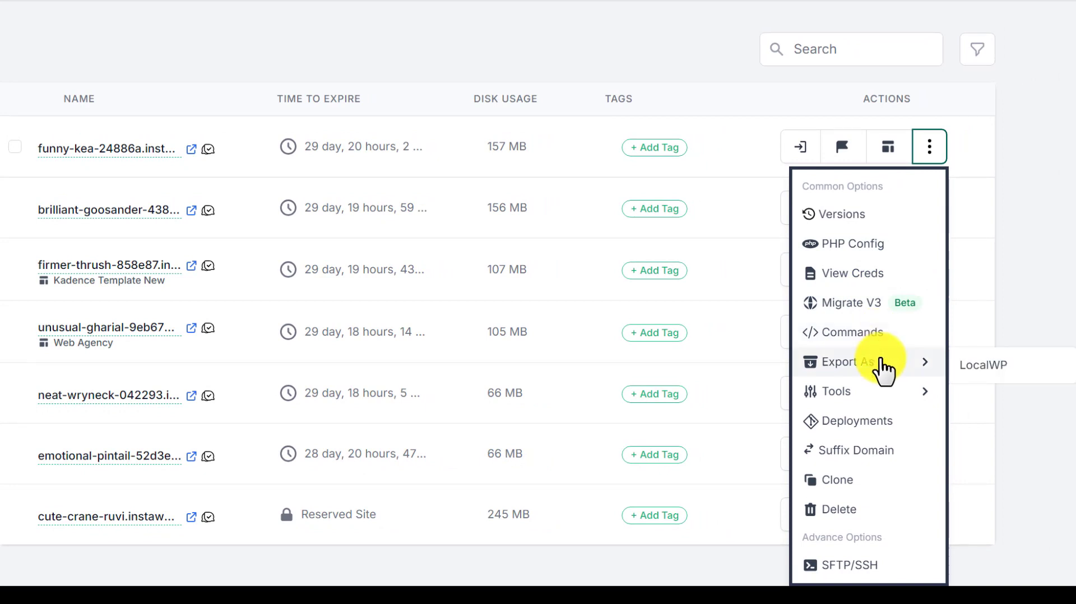
pyautogui.moveTo(883, 388)
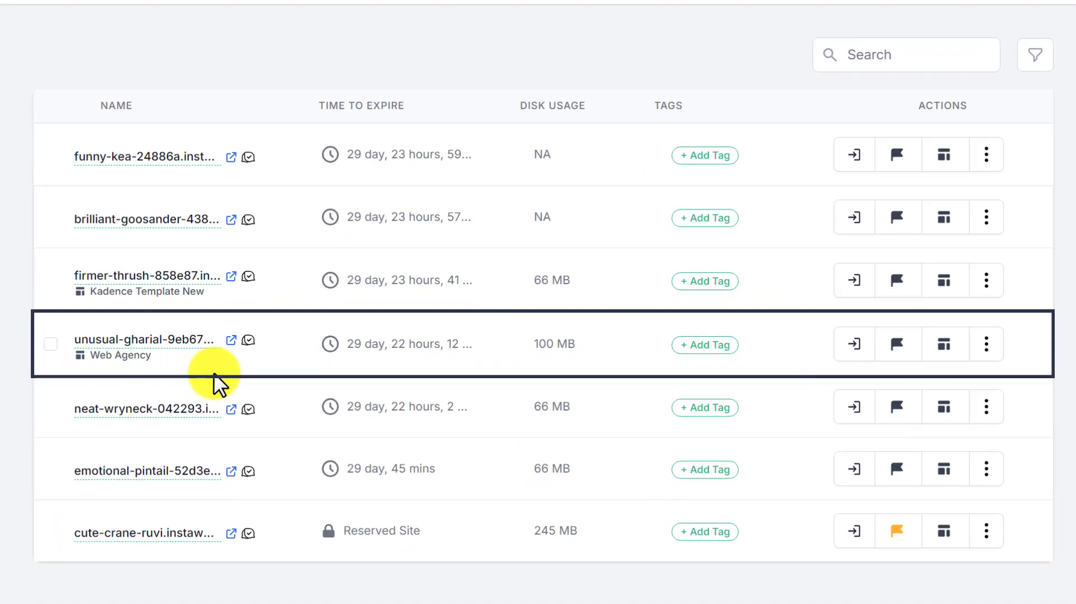
# - Open Migrate V3 from the site's action menu and compare the Existing live site and Create new live site options
pyautogui.click(987, 345)
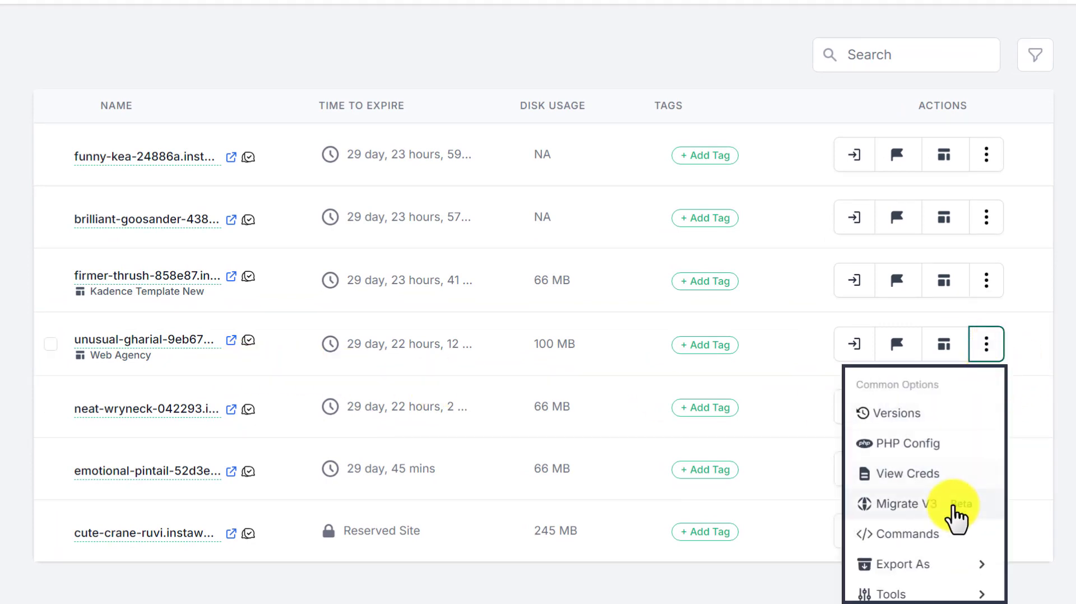
pyautogui.click(926, 506)
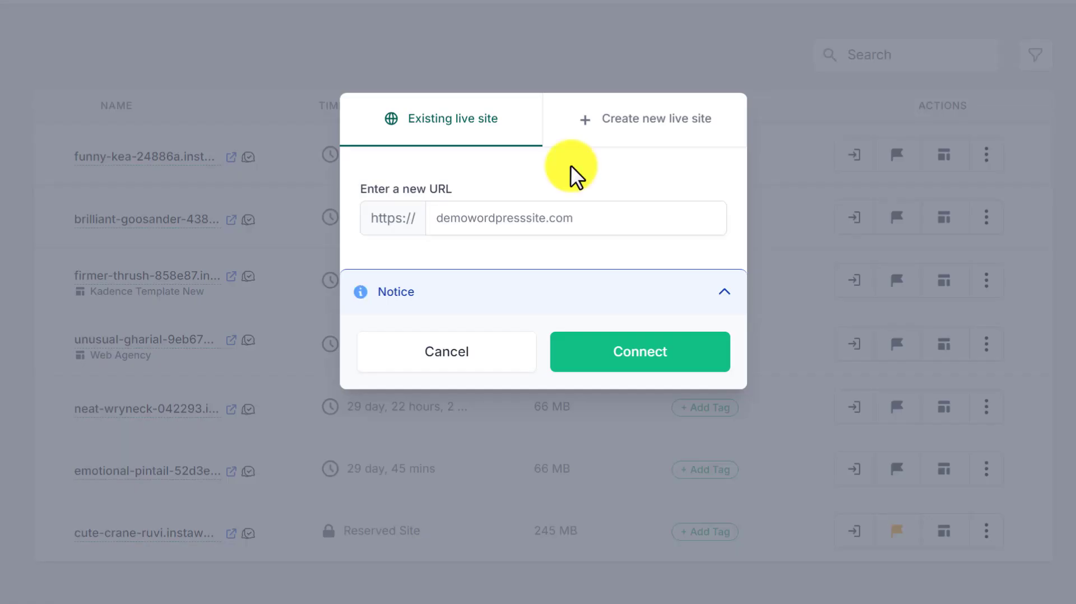
pyautogui.click(451, 135)
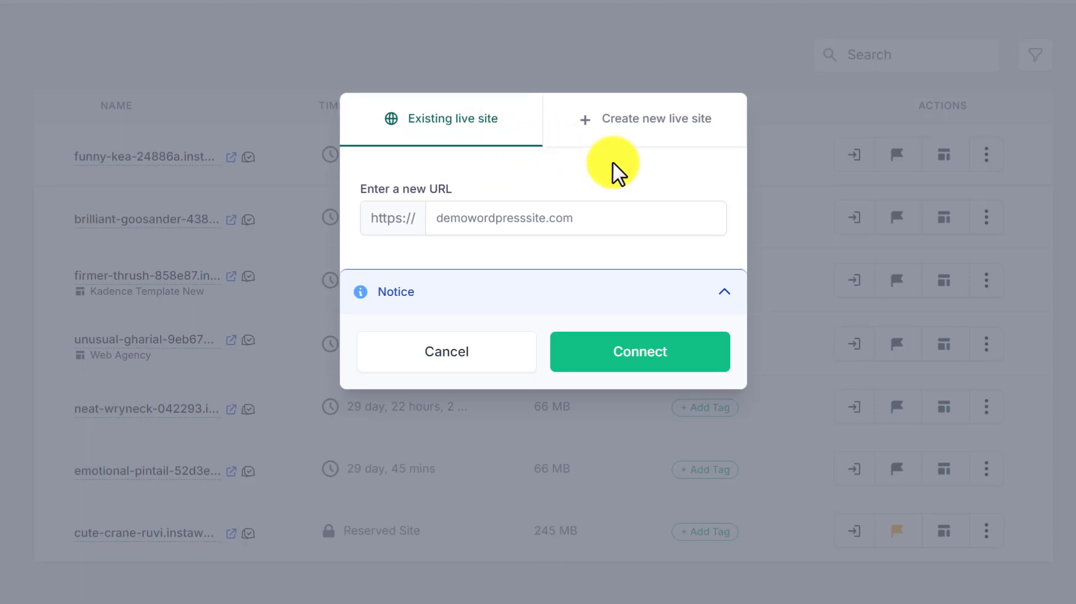
pyautogui.click(630, 137)
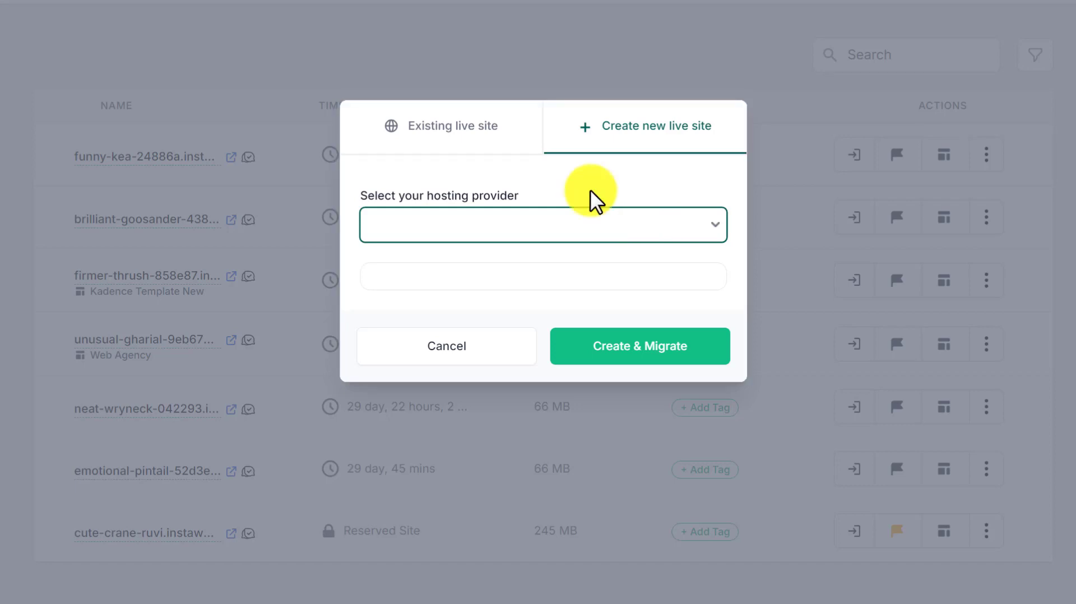
pyautogui.click(448, 134)
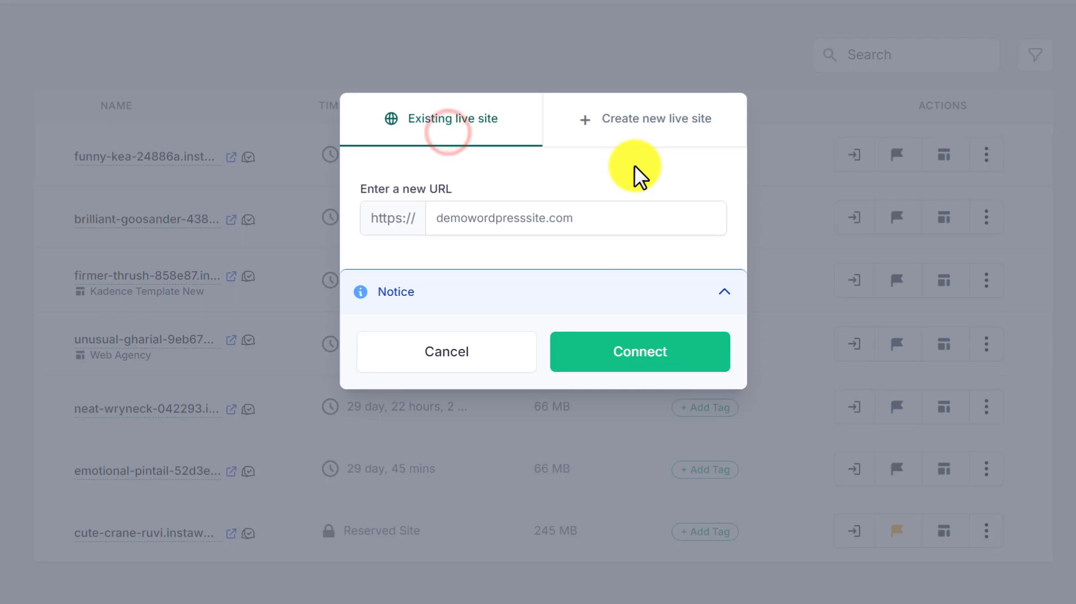
# - Switch to the live WordPress site's tab, open its front page and copy the site URL
pyautogui.click(913, 3)
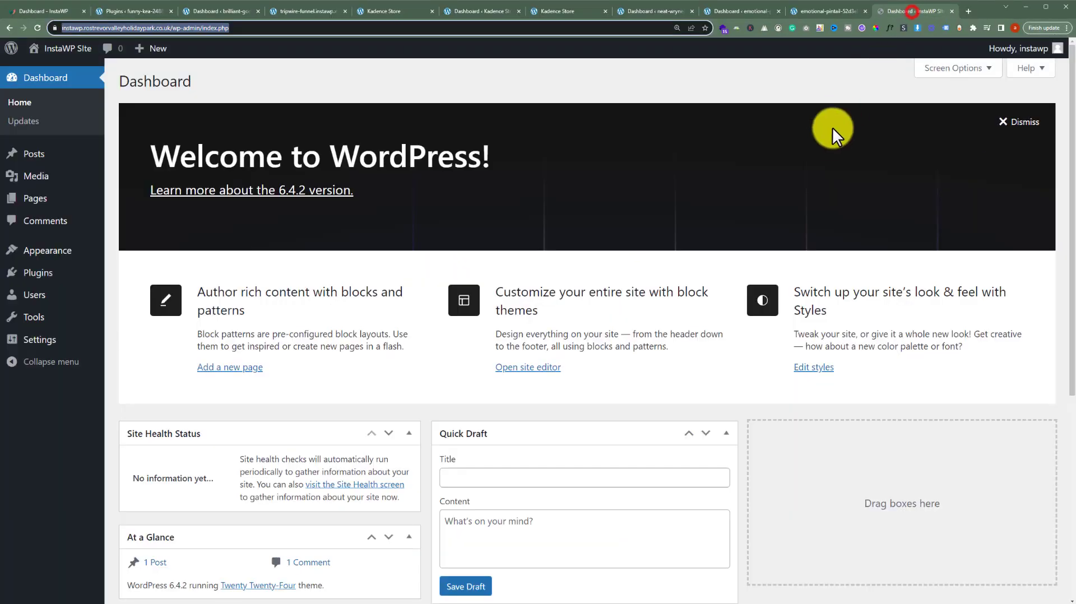
pyautogui.click(567, 29)
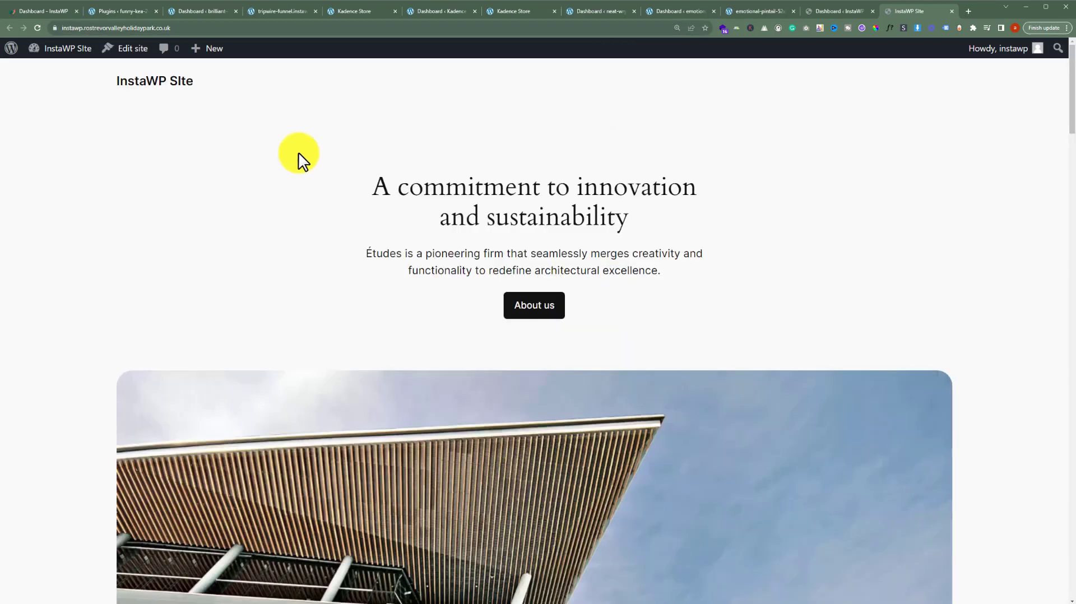
pyautogui.click(242, 28)
pyautogui.hotkey('ctrl', 'c')
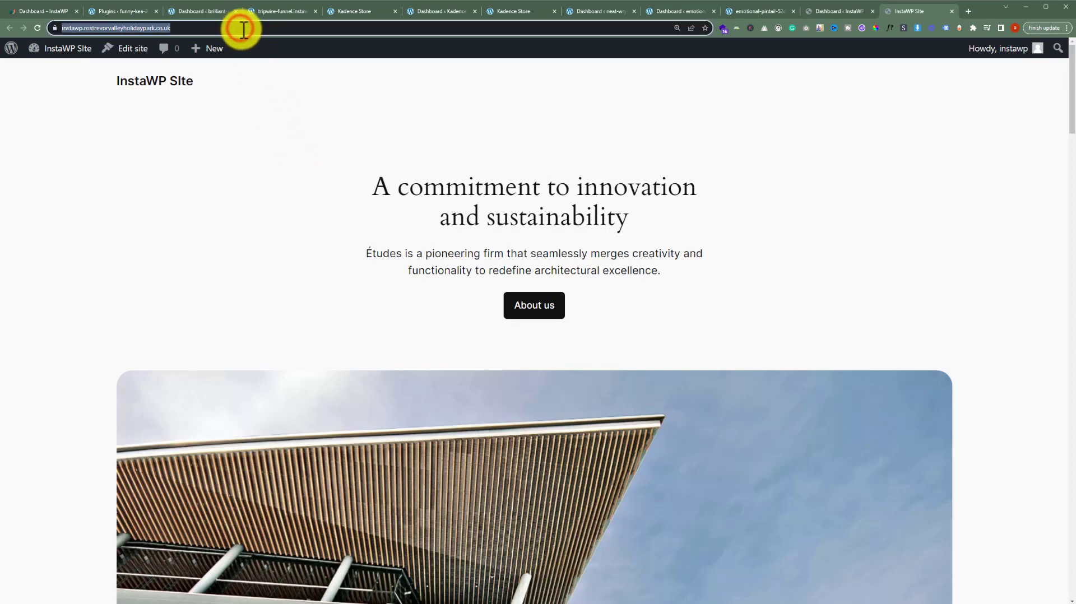
# - Back in the Migrate dialog, paste the live site URL as the existing live site and connect
pyautogui.click(55, 9)
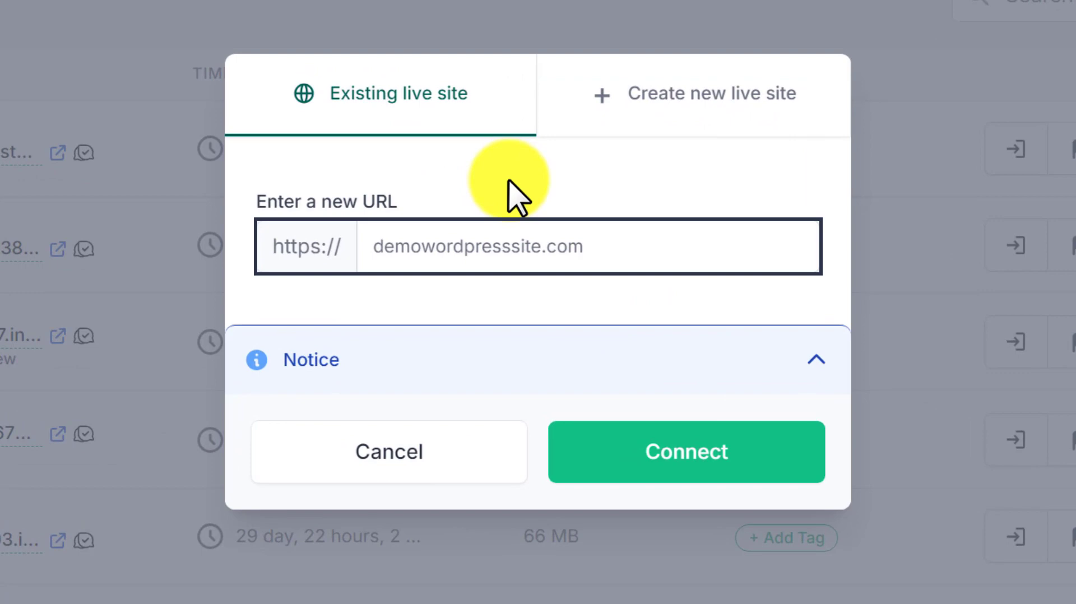
pyautogui.hotkey('ctrl', 'v')
pyautogui.click(690, 456)
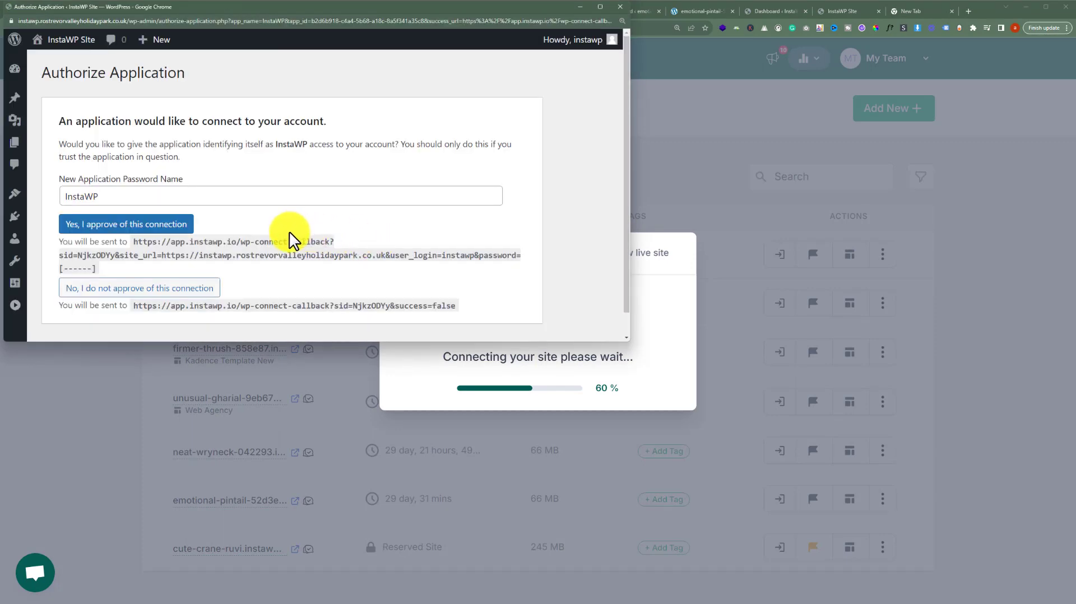
# - Approve the InstaWP application connection on the live site, then begin the migration and track it
pyautogui.click(124, 225)
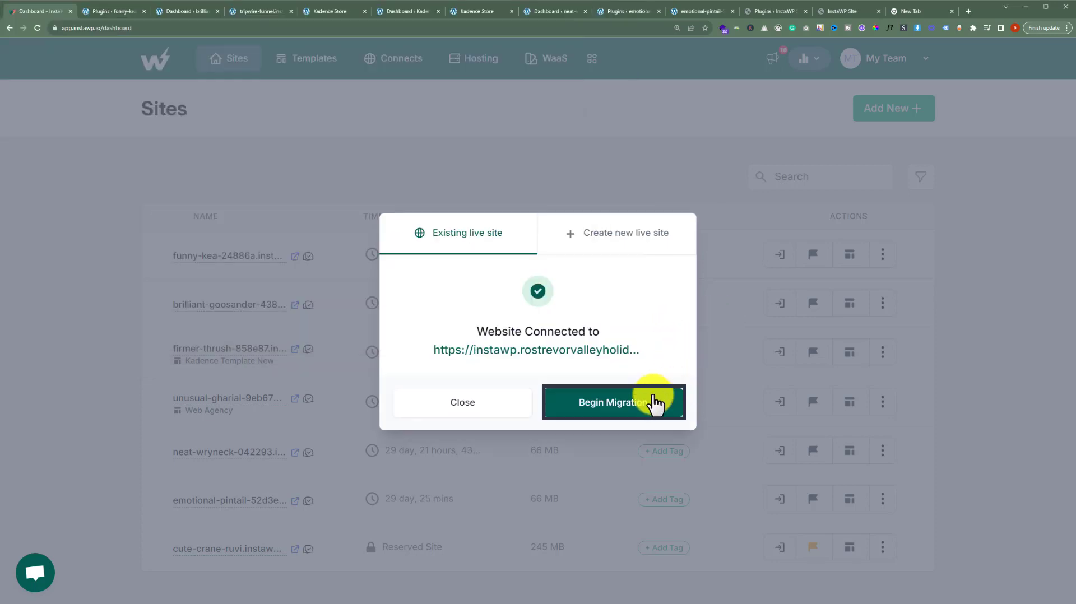
pyautogui.click(654, 402)
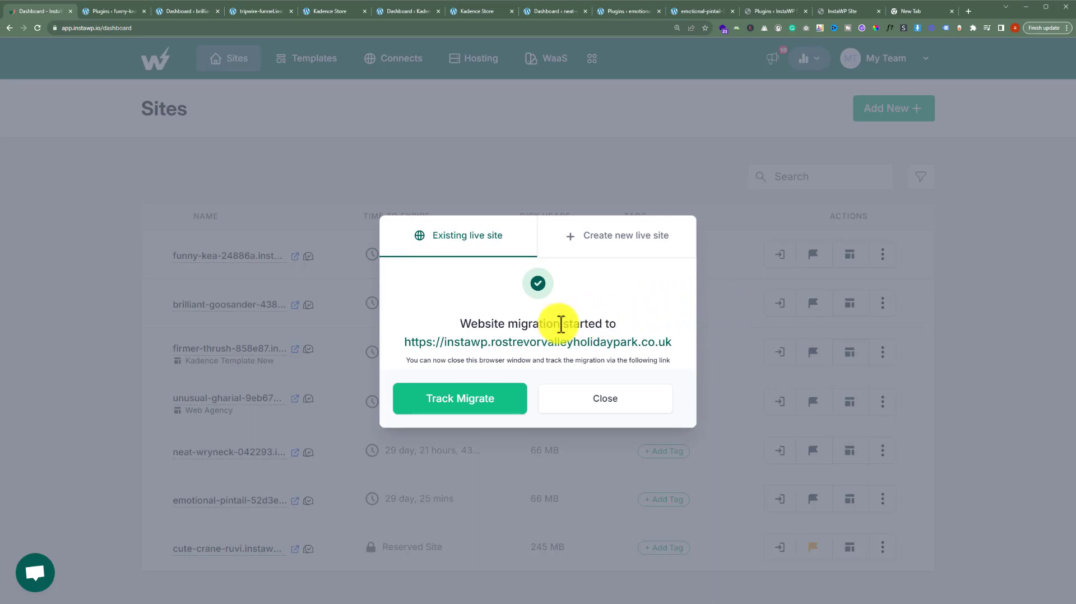
pyautogui.click(457, 396)
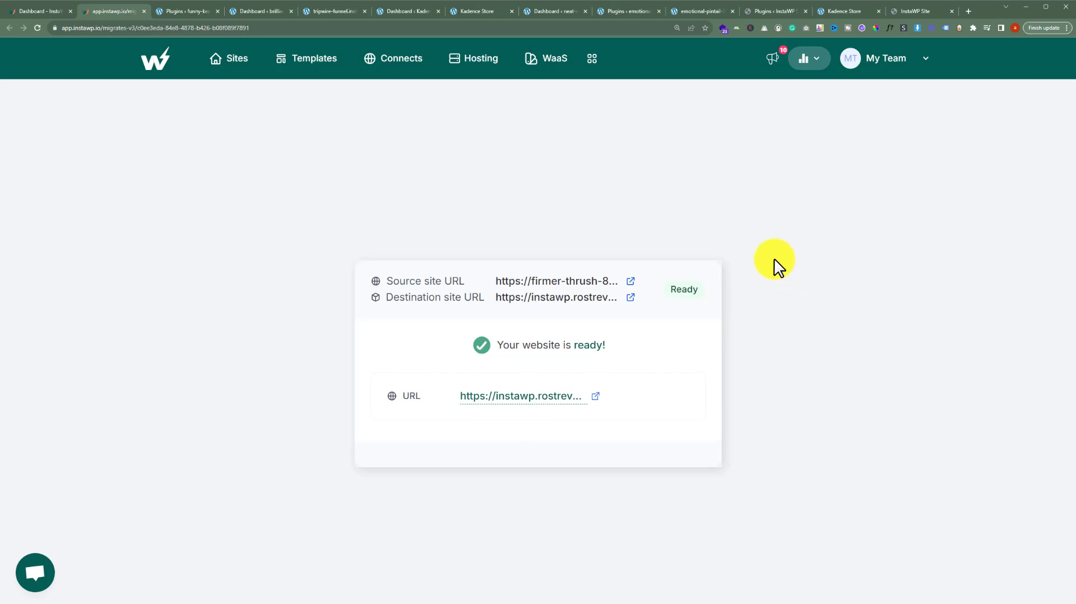
# - Compare the Kadence Store source site with the reloaded live site across their browser tabs
pyautogui.click(856, 13)
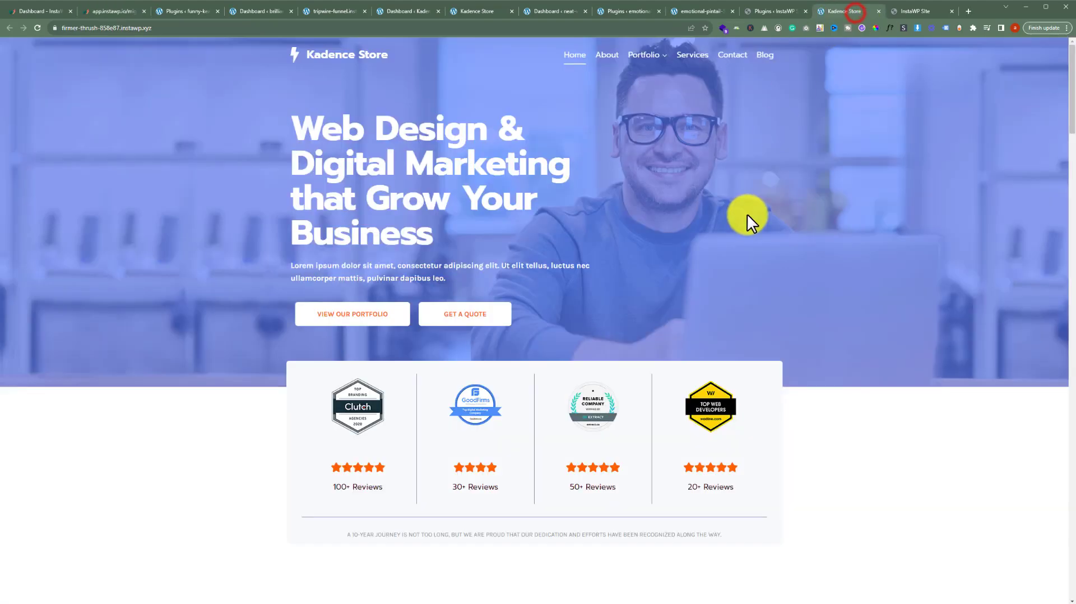
pyautogui.scroll(-3, 746, 220)
pyautogui.scroll(3, 747, 219)
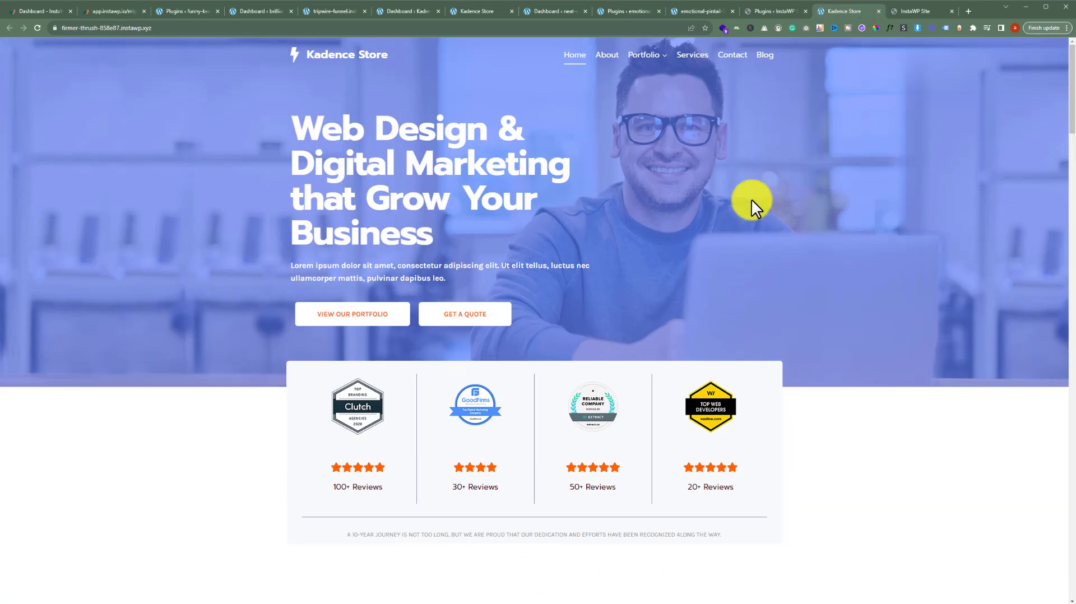
pyautogui.hotkey('ctrl', 'Tab')
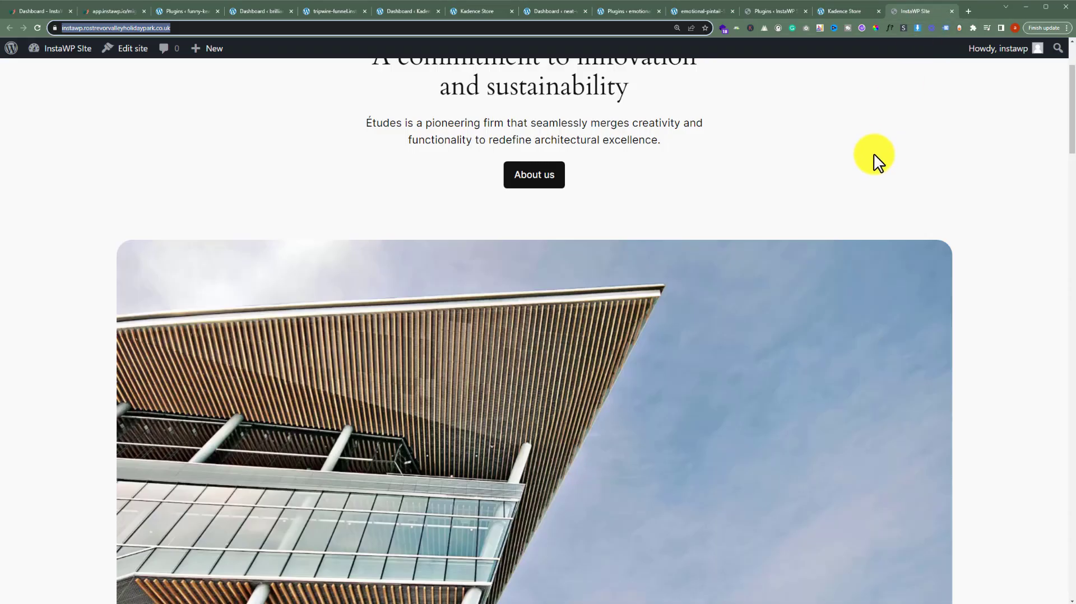
pyautogui.scroll(-3, 865, 180)
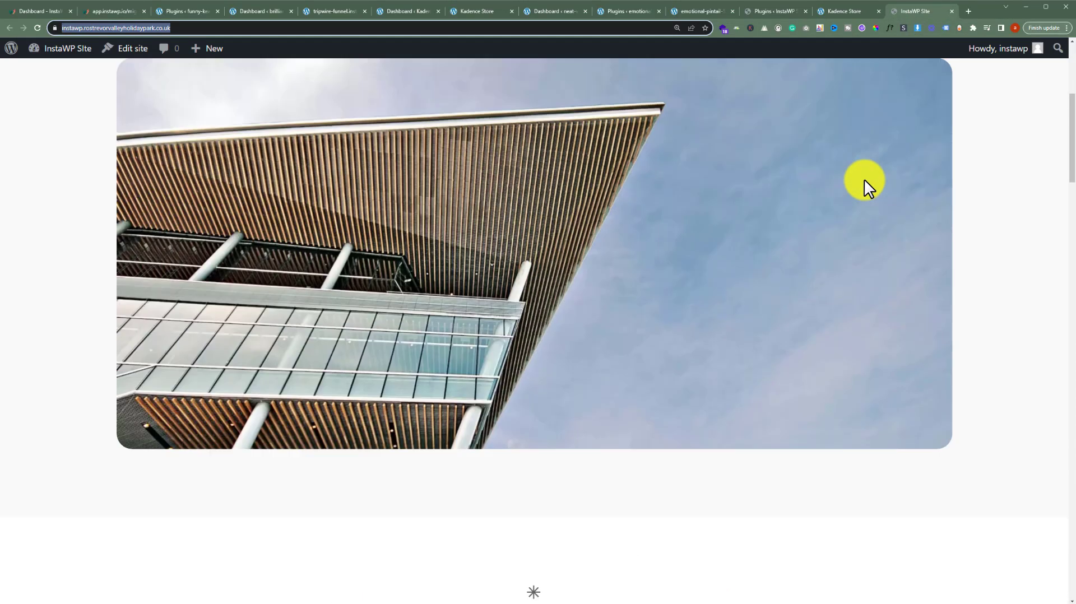
pyautogui.scroll(5, 864, 183)
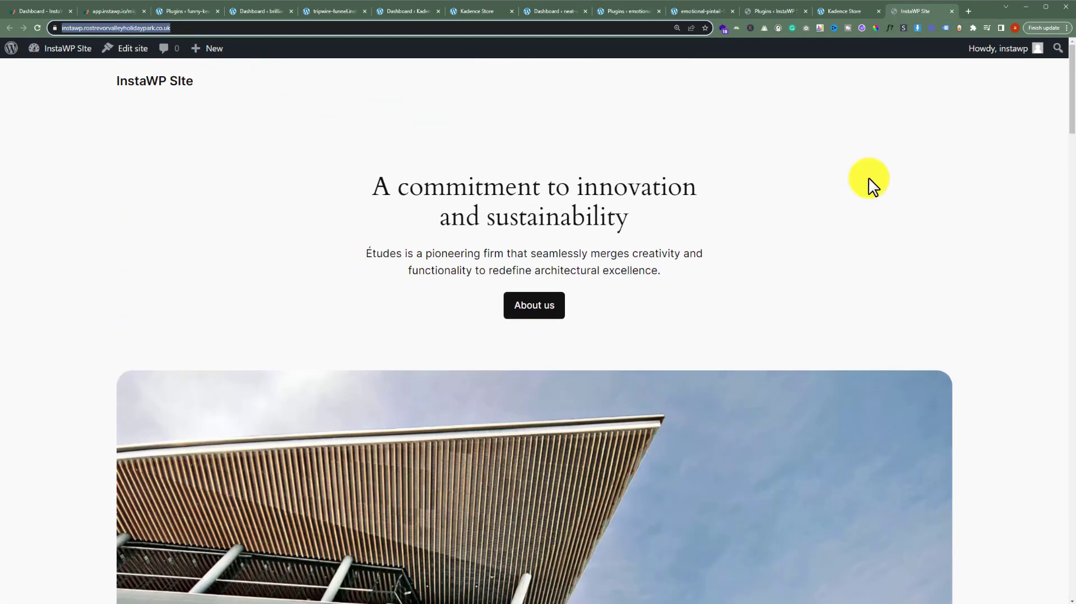
pyautogui.click(37, 27)
pyautogui.scroll(-1, 897, 173)
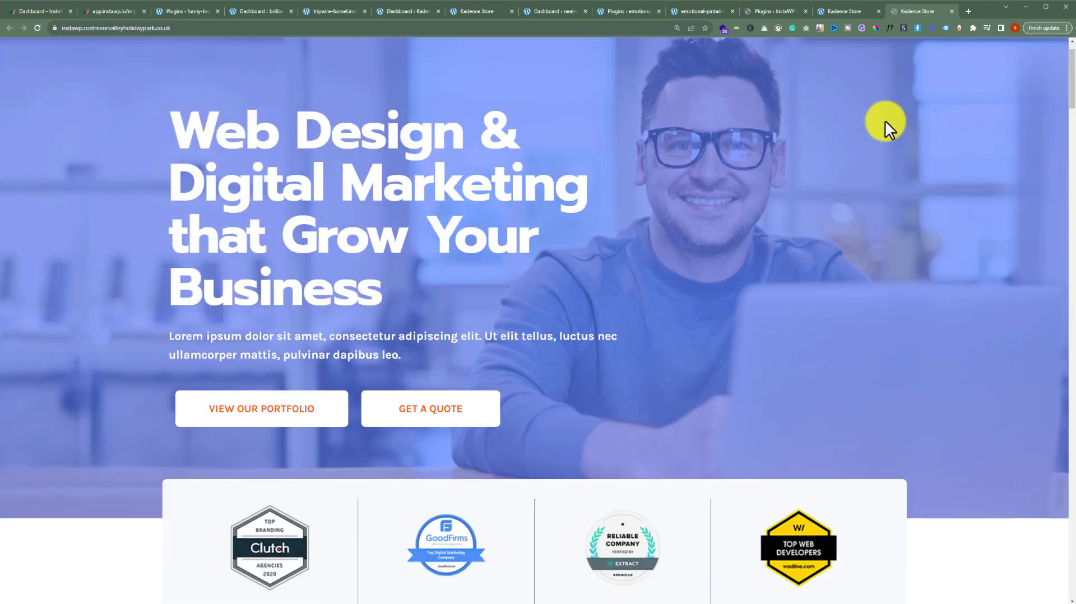
pyautogui.click(857, 10)
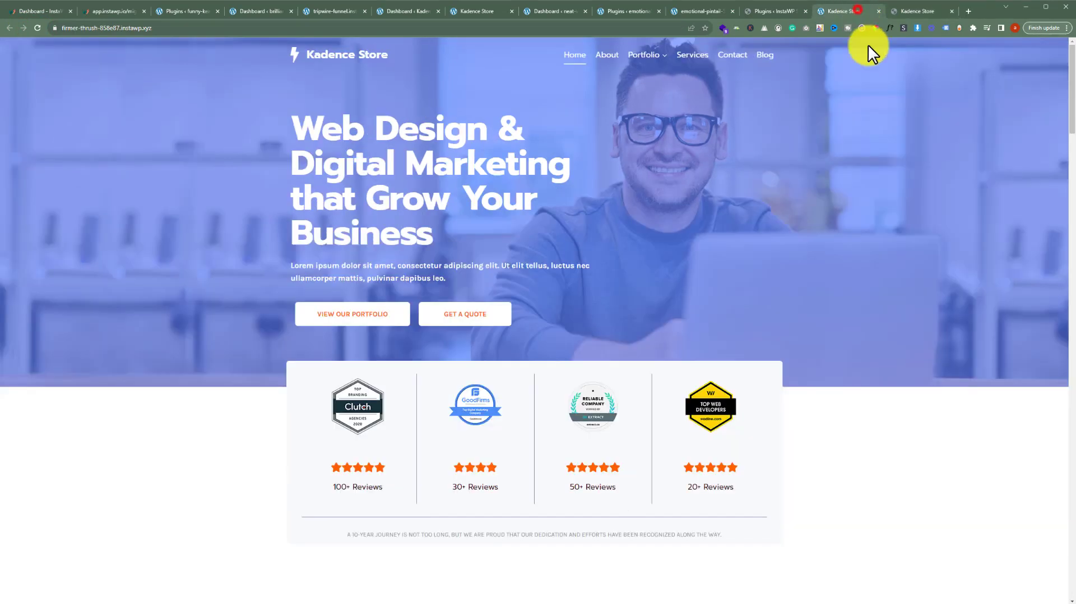
pyautogui.click(925, 11)
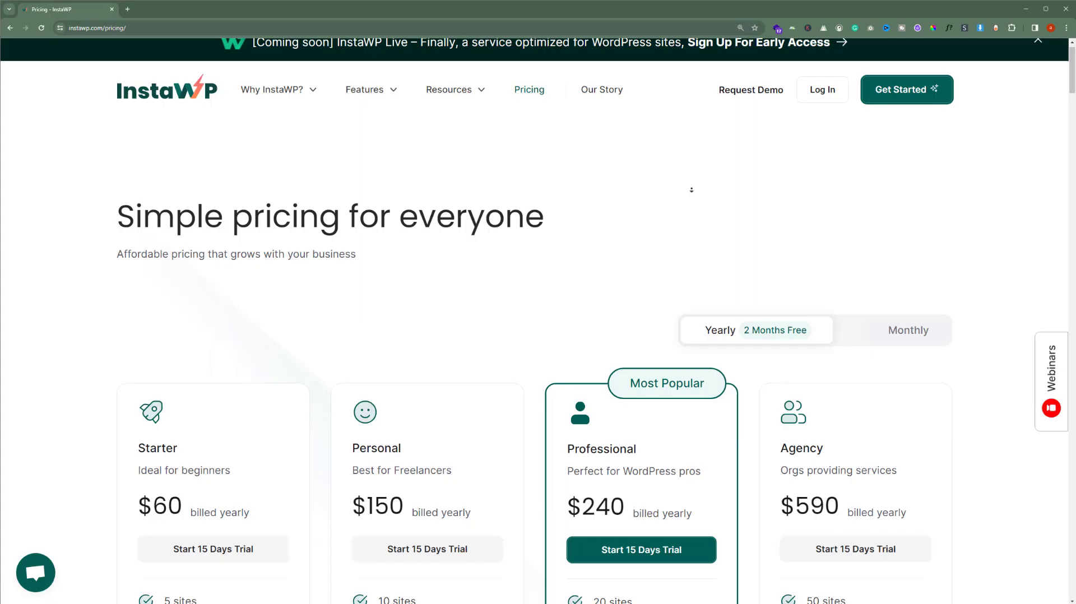
pyautogui.middleClick(692, 190)
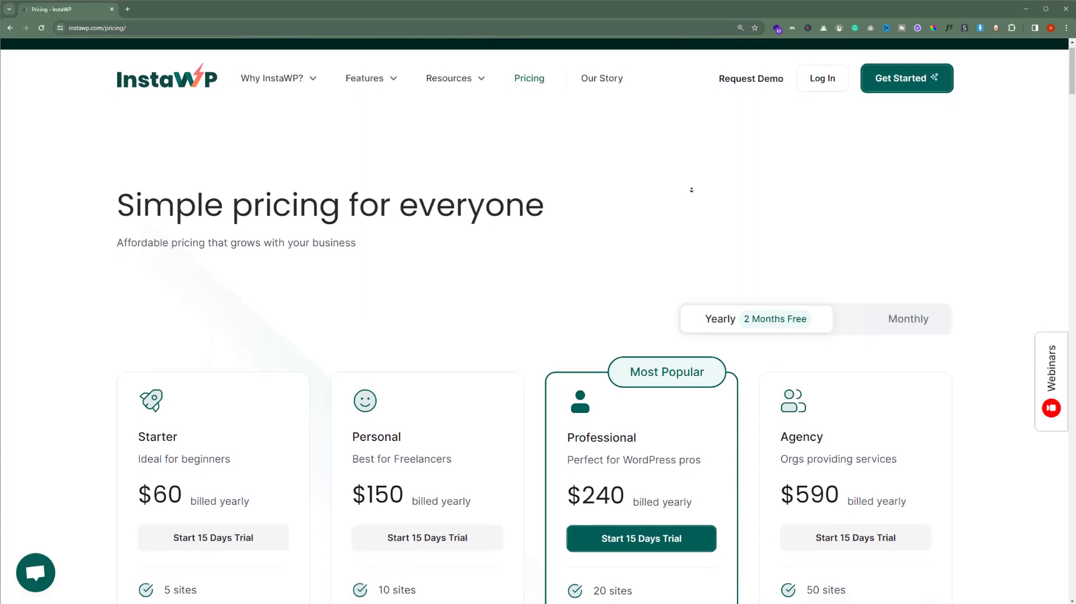